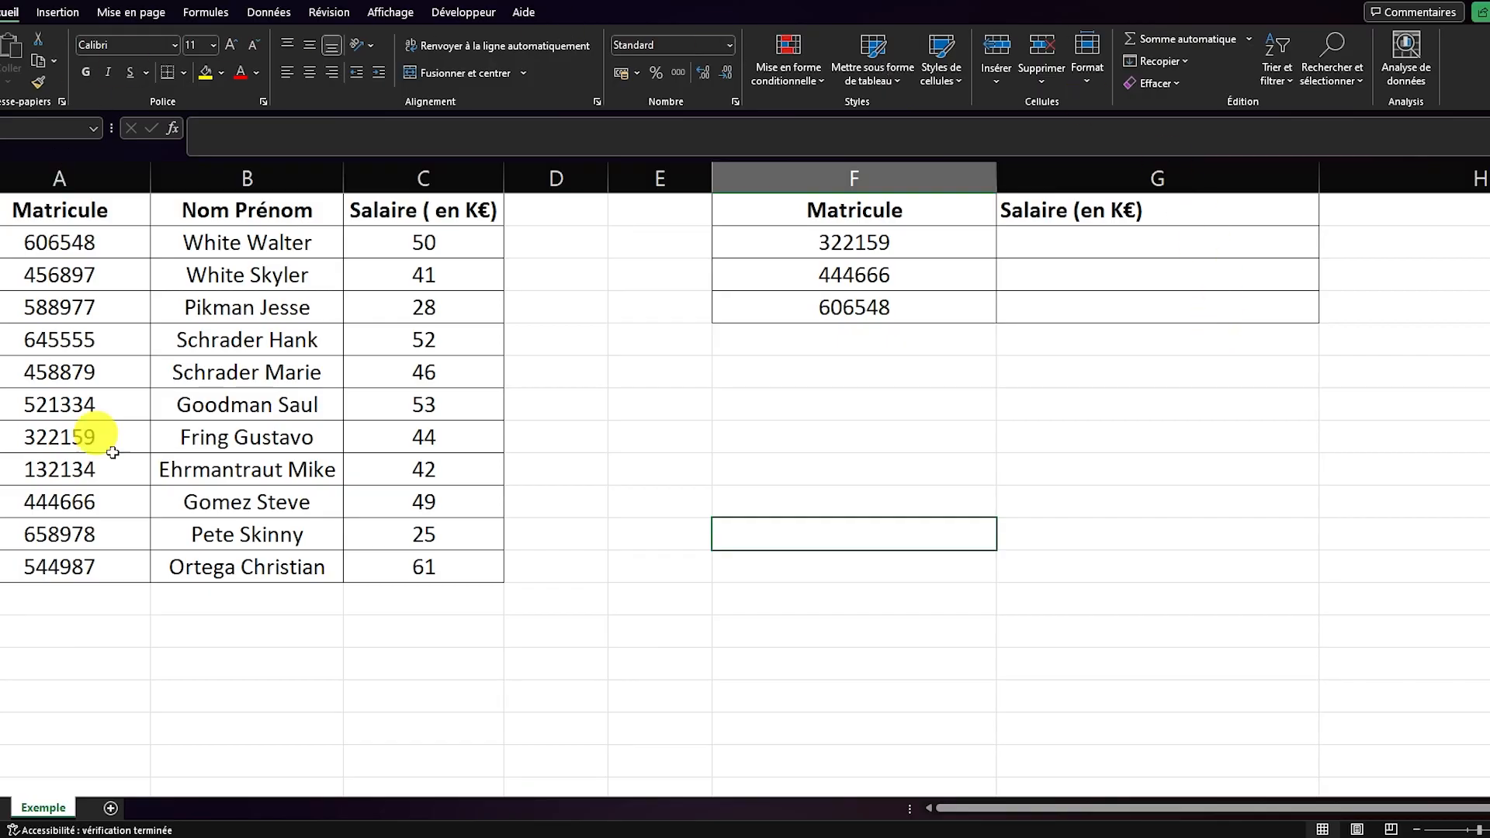
Examine the Matricule, Nom Prénom and Salaire columns of the employee table and the Matricule/Salaire lookup table in columns F and G.
click(821, 376)
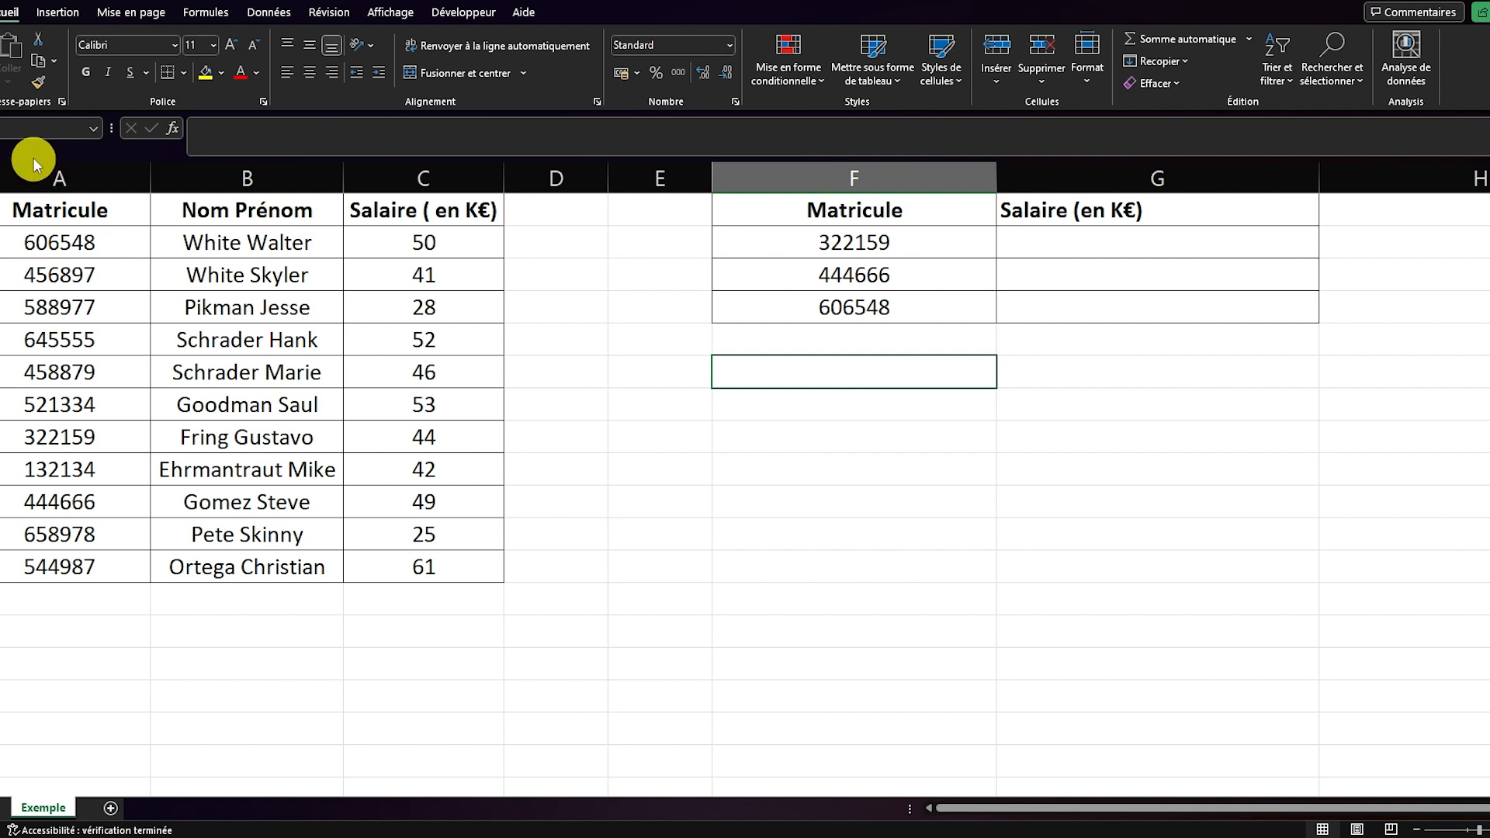
drag(34, 171, 439, 206)
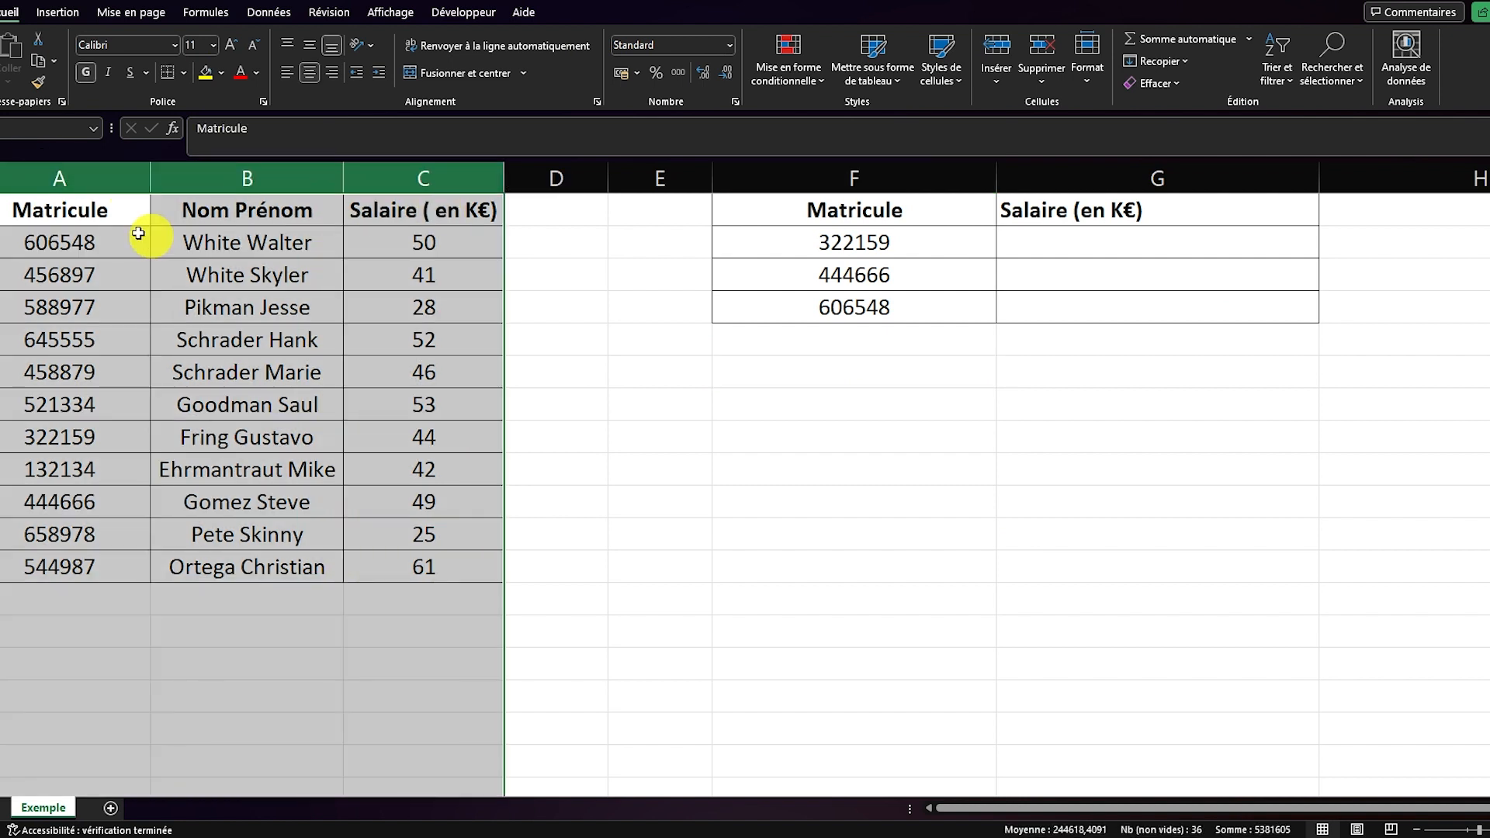
click(93, 214)
click(248, 206)
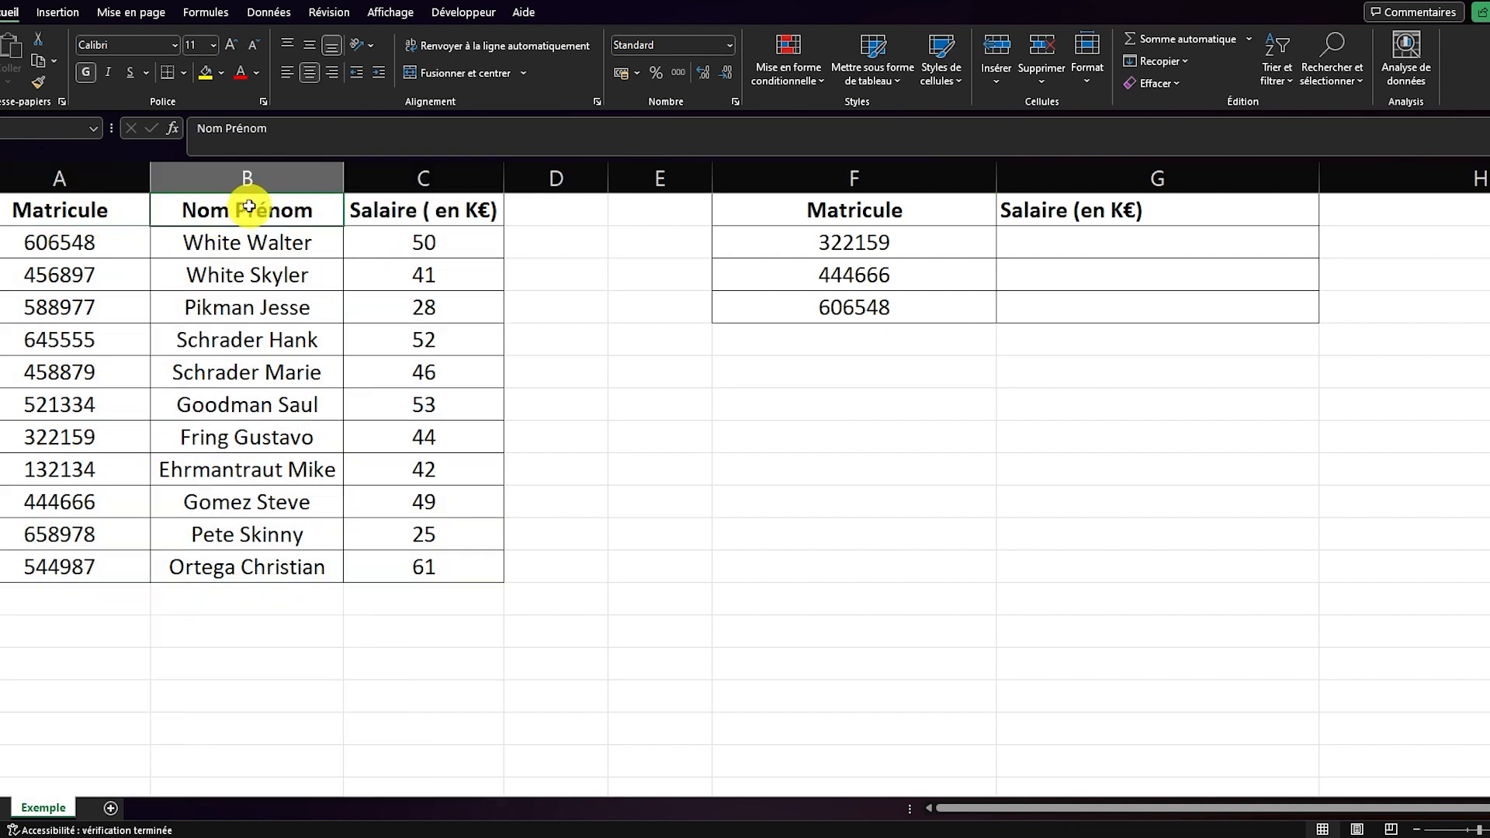
click(423, 211)
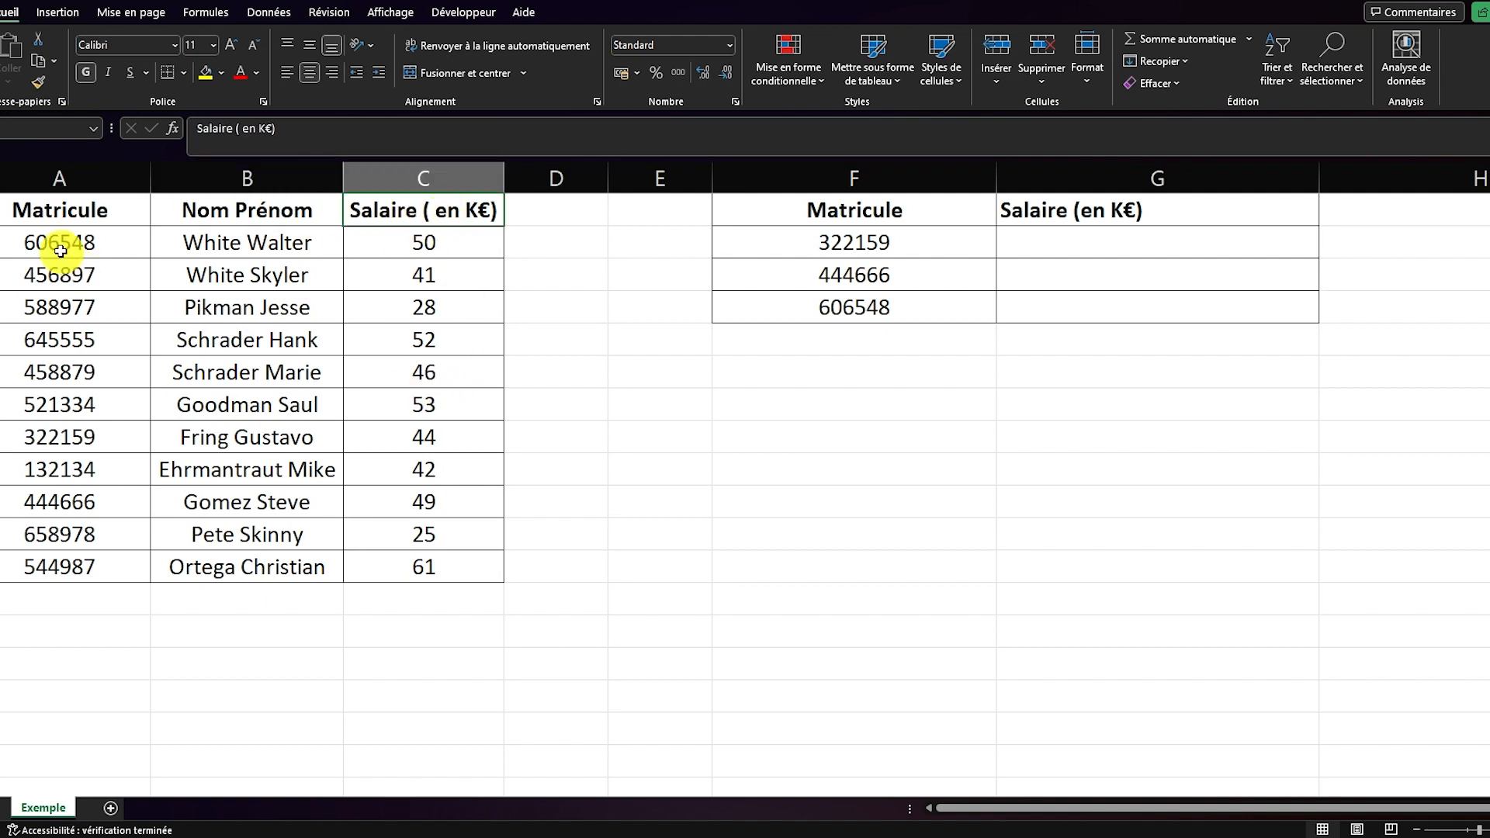
click(66, 242)
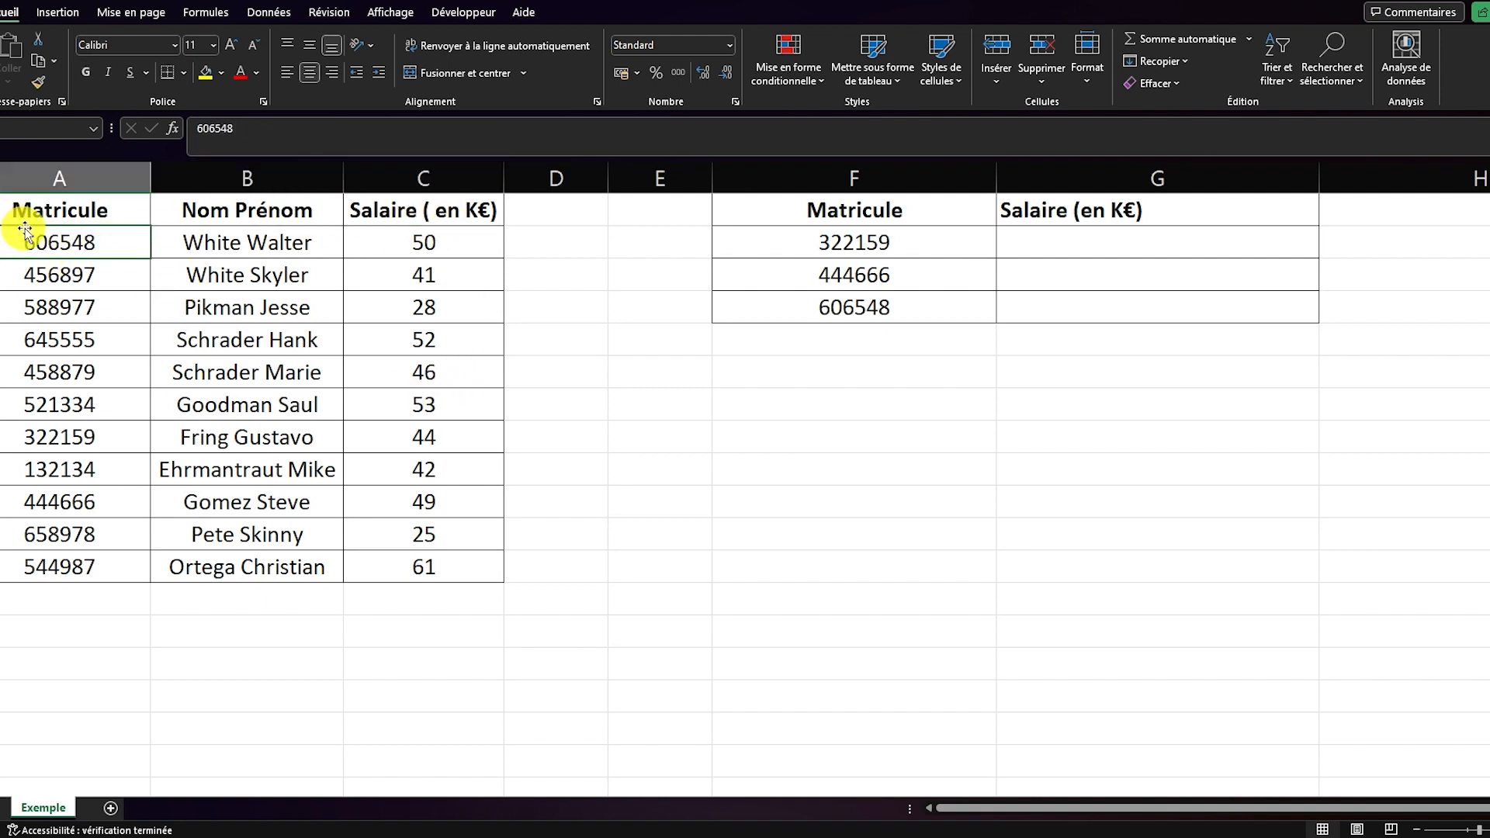
click(216, 243)
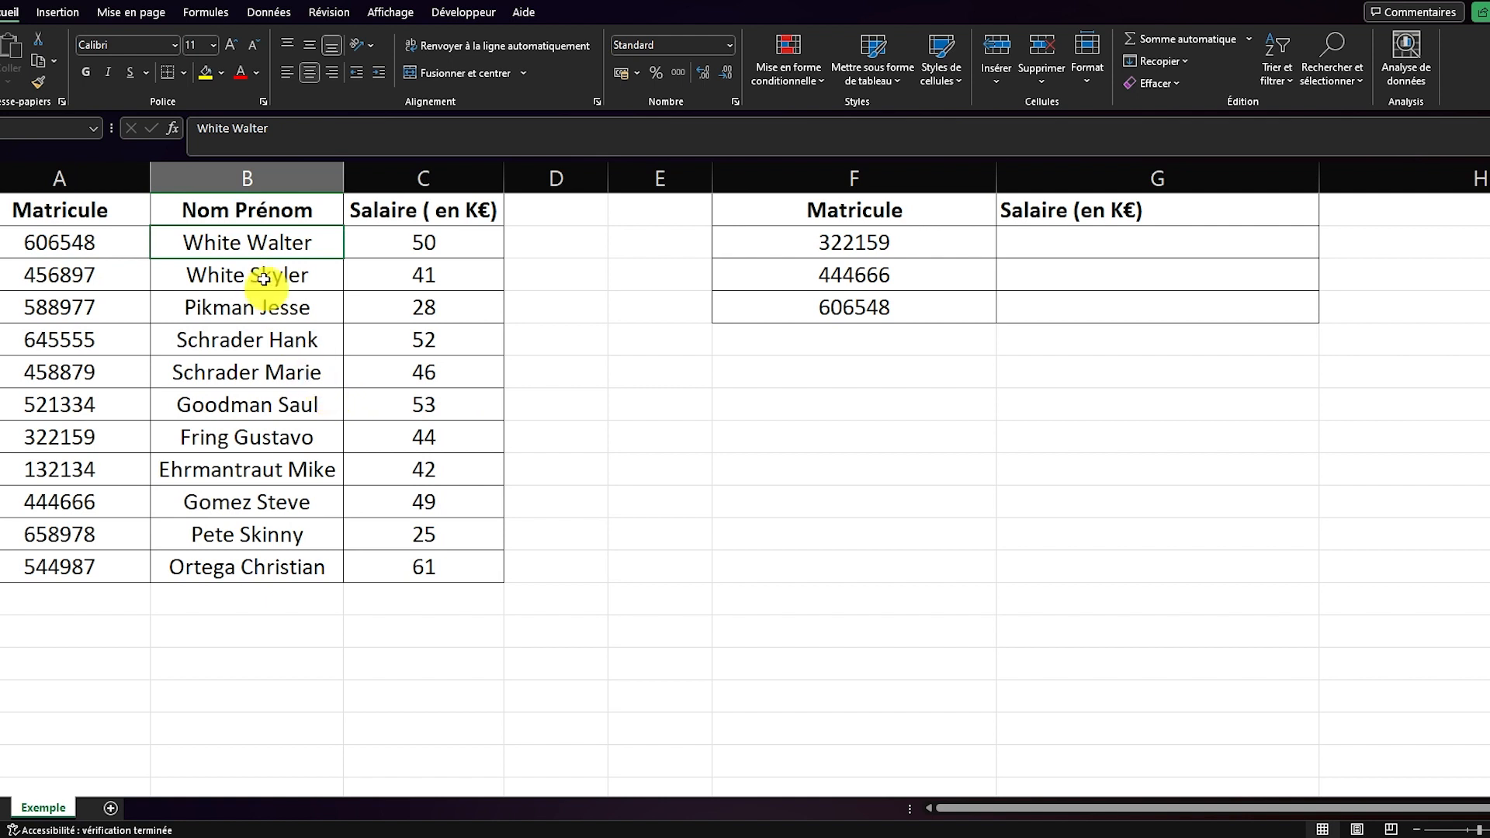
click(409, 243)
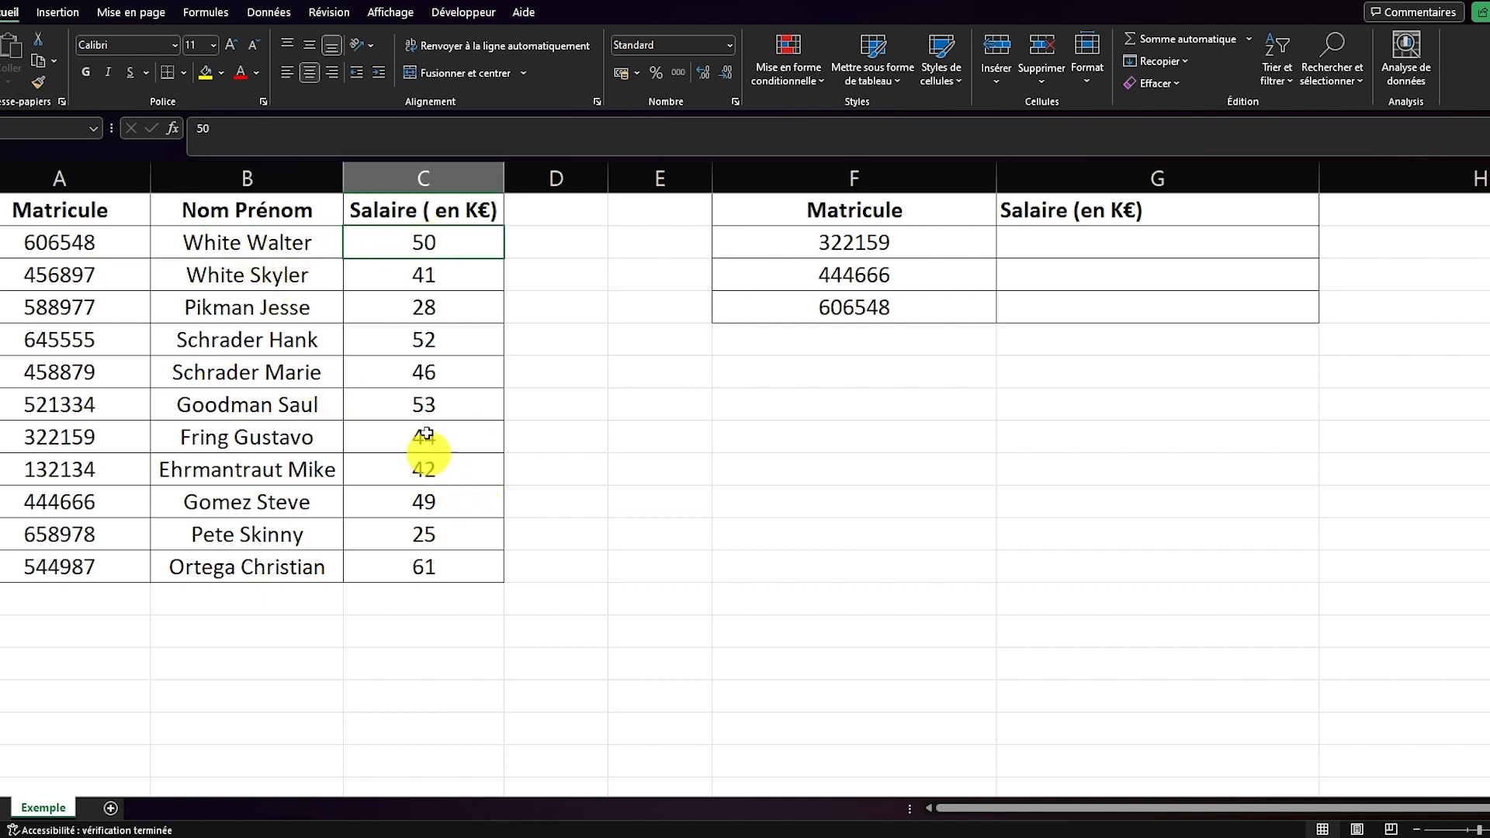
drag(853, 211, 1134, 298)
click(1134, 298)
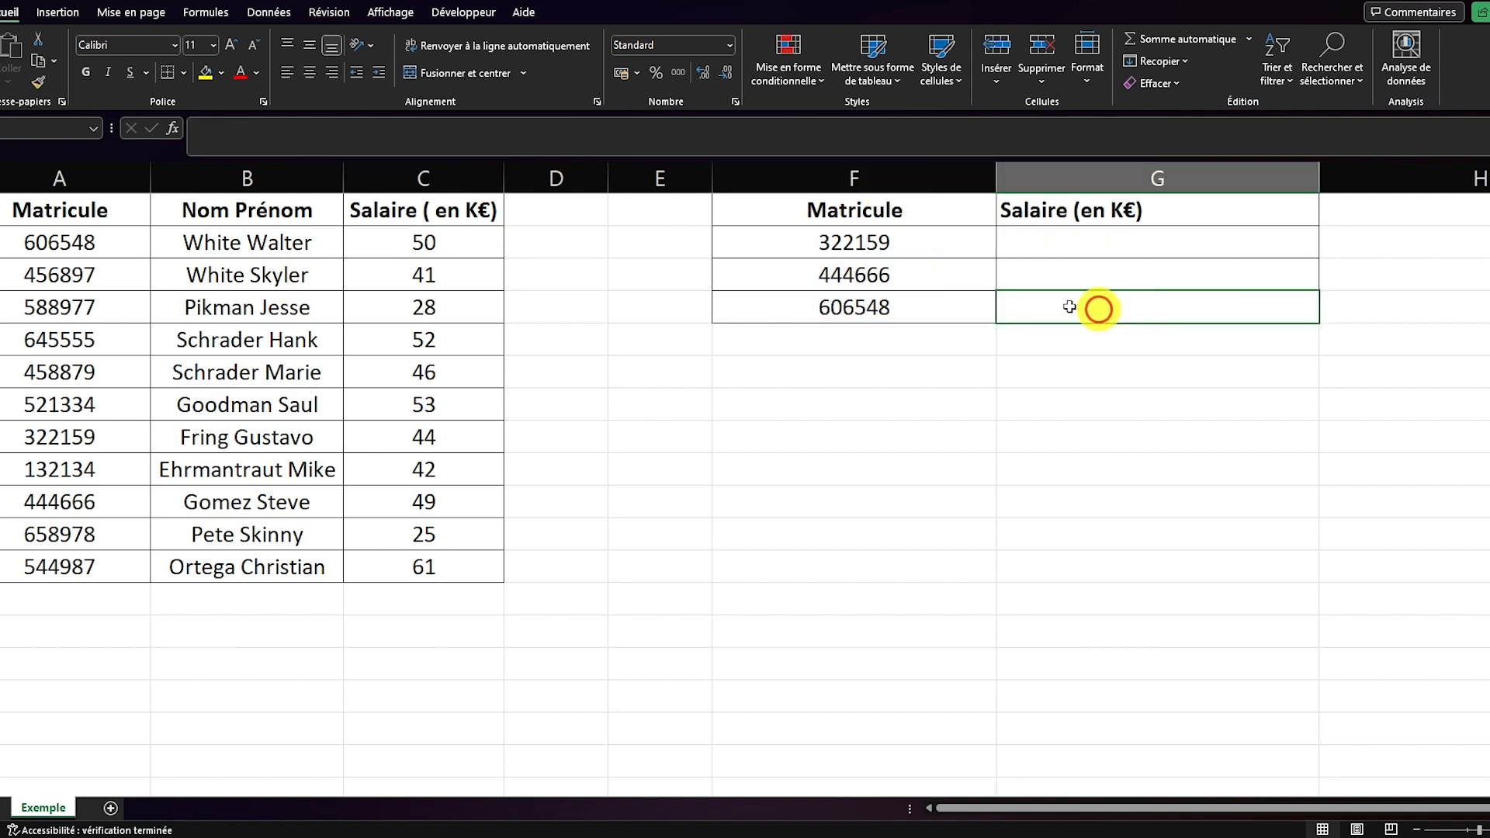
click(842, 242)
click(830, 298)
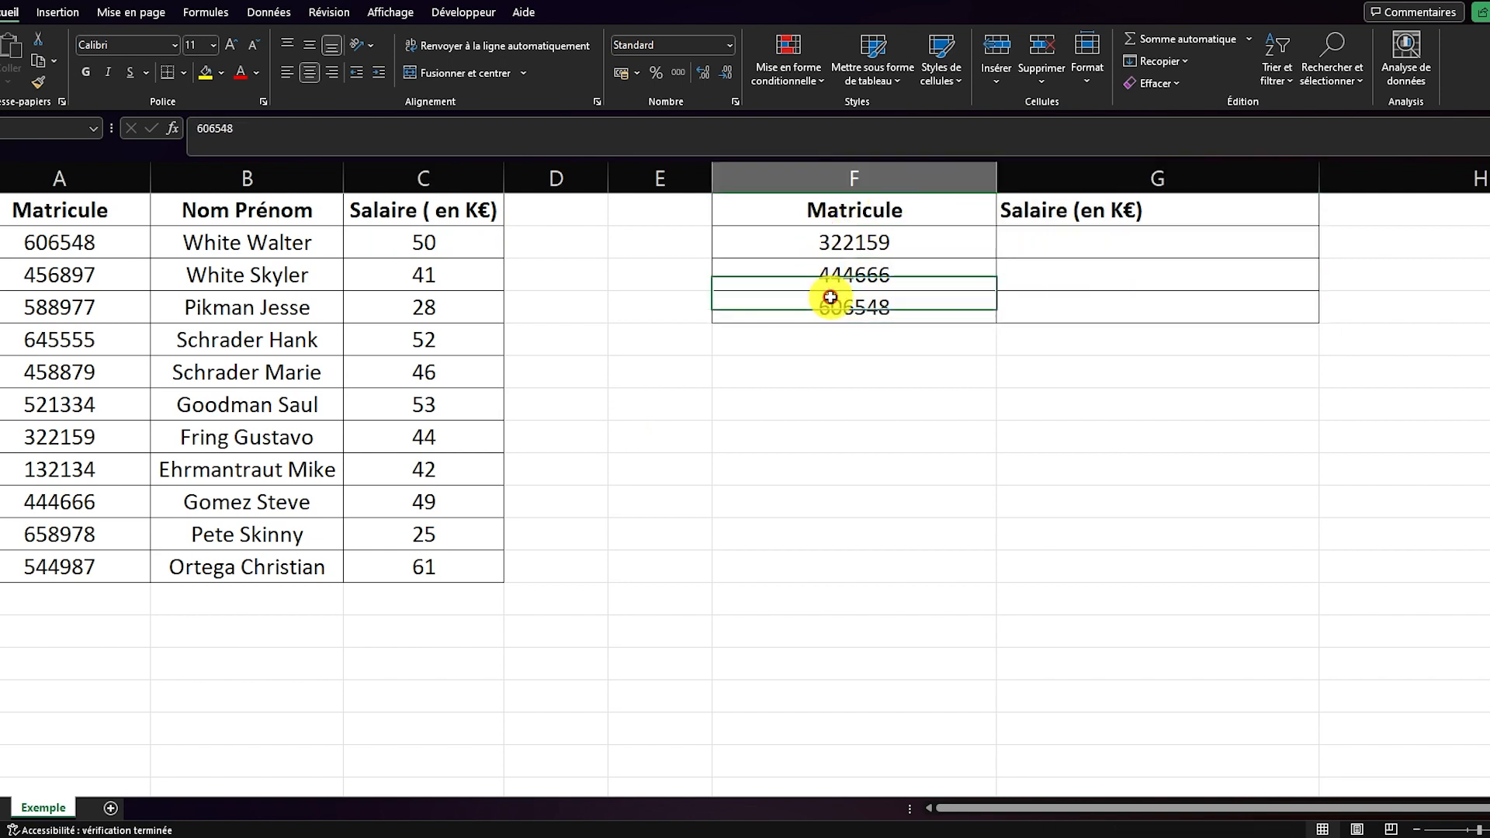
Enter =RECHERCHEV(F2;A2:C12;3;FAUX) in cell G2 to look up the first matricule's salary with an exact match.
click(1009, 241)
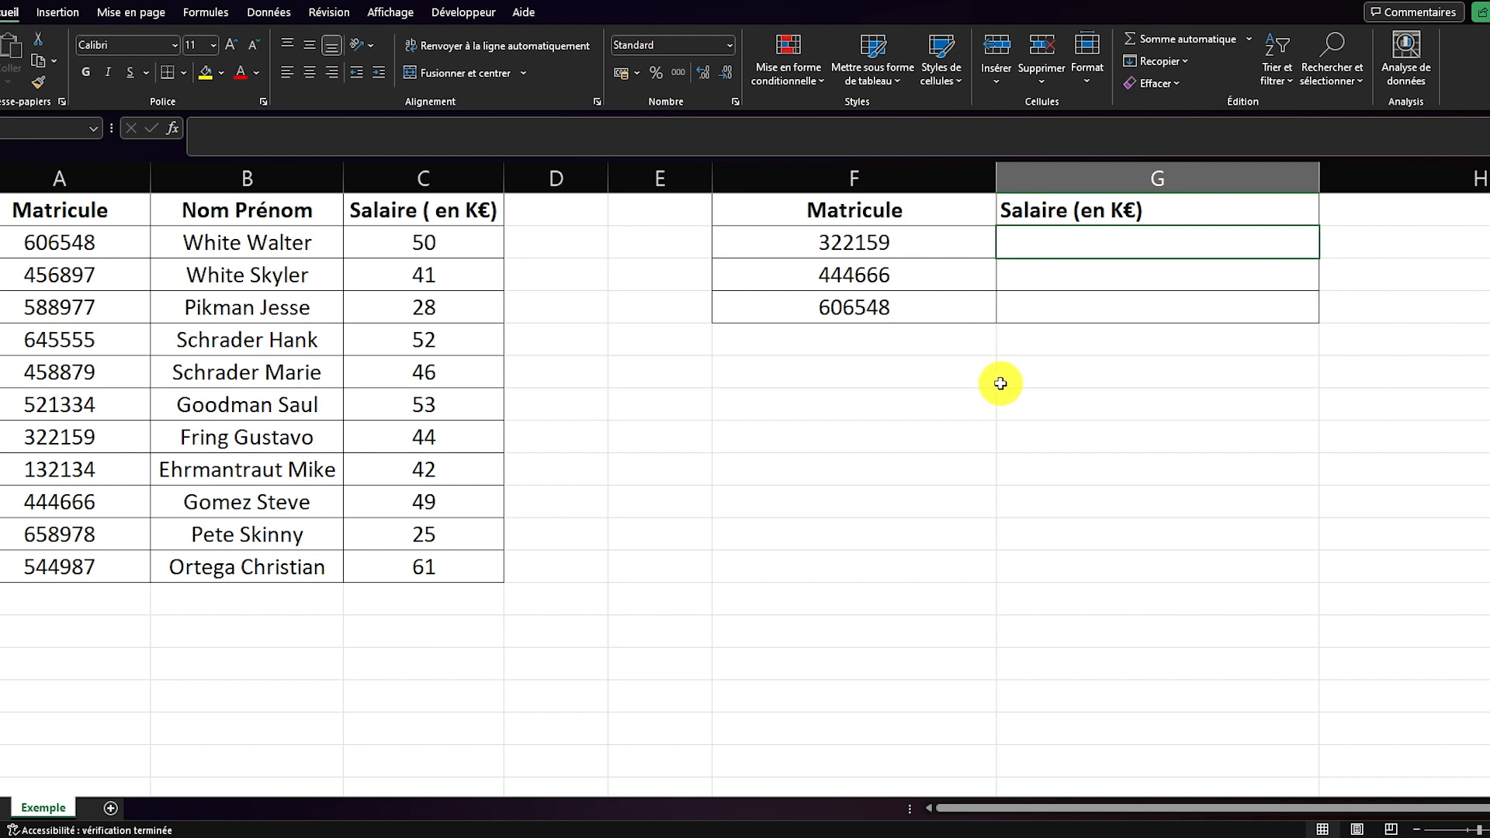
text(r)
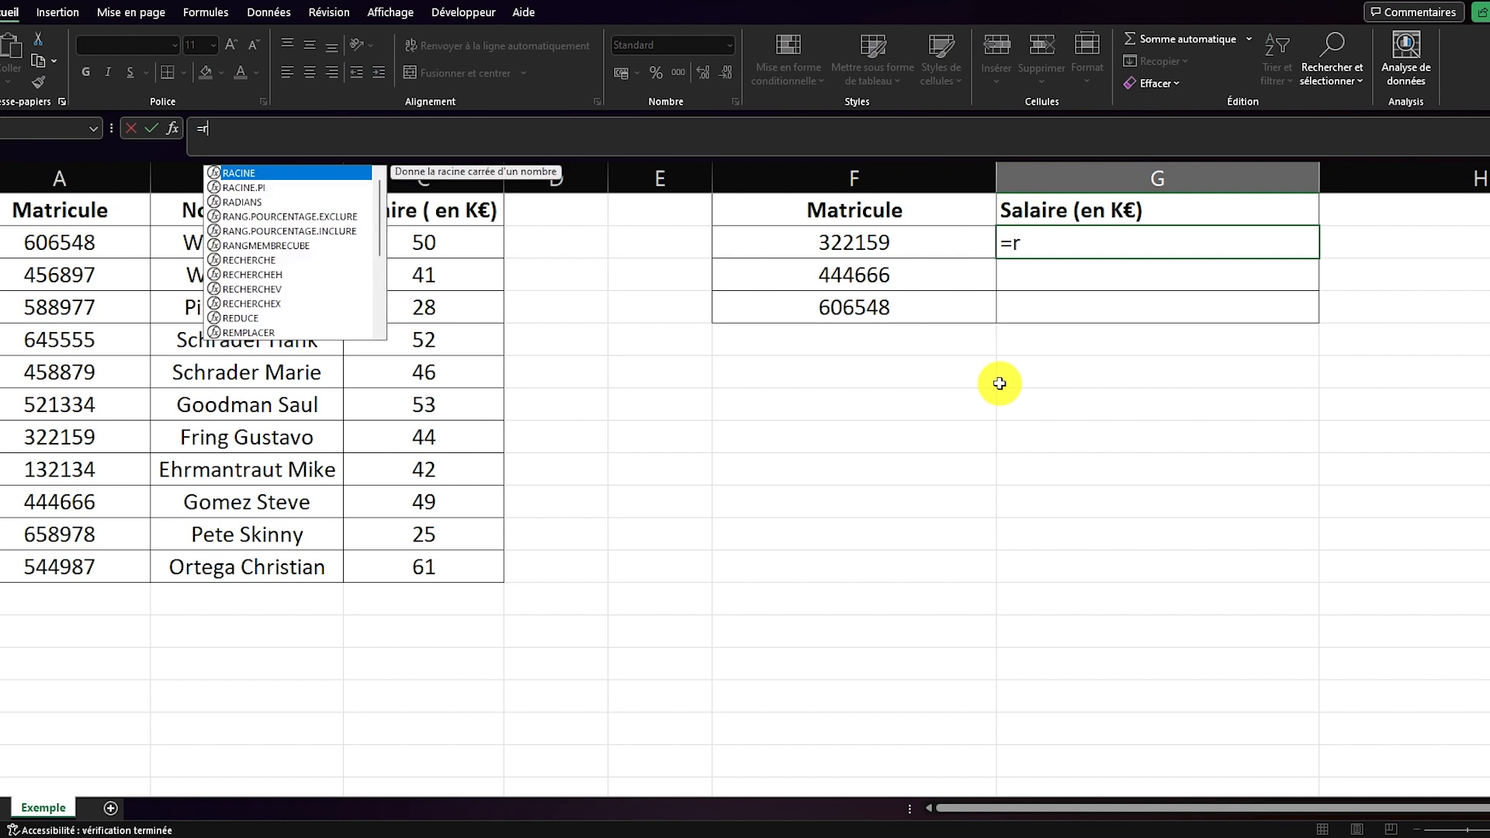
text(echerchev()
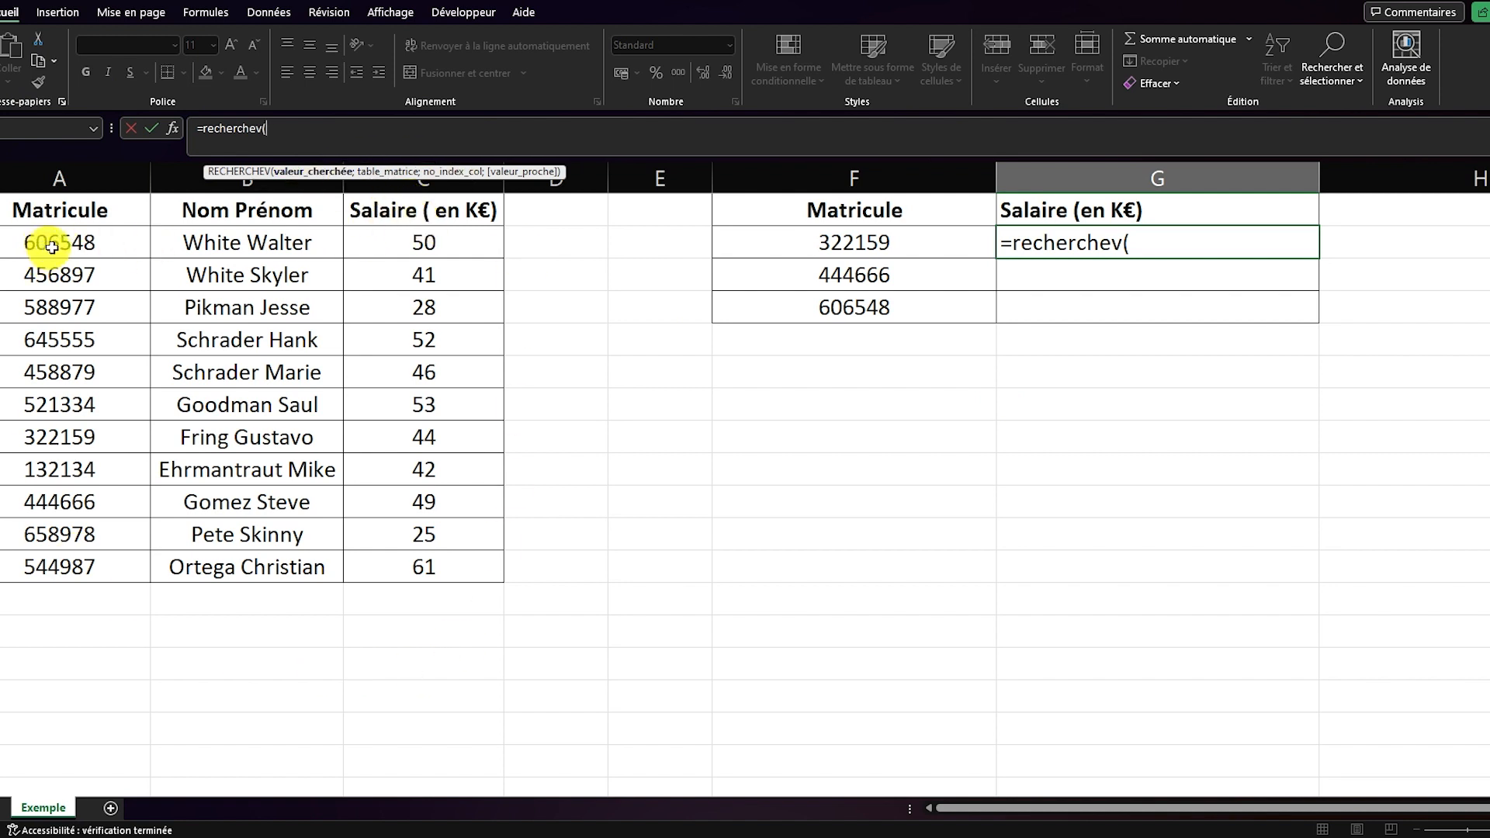
click(883, 239)
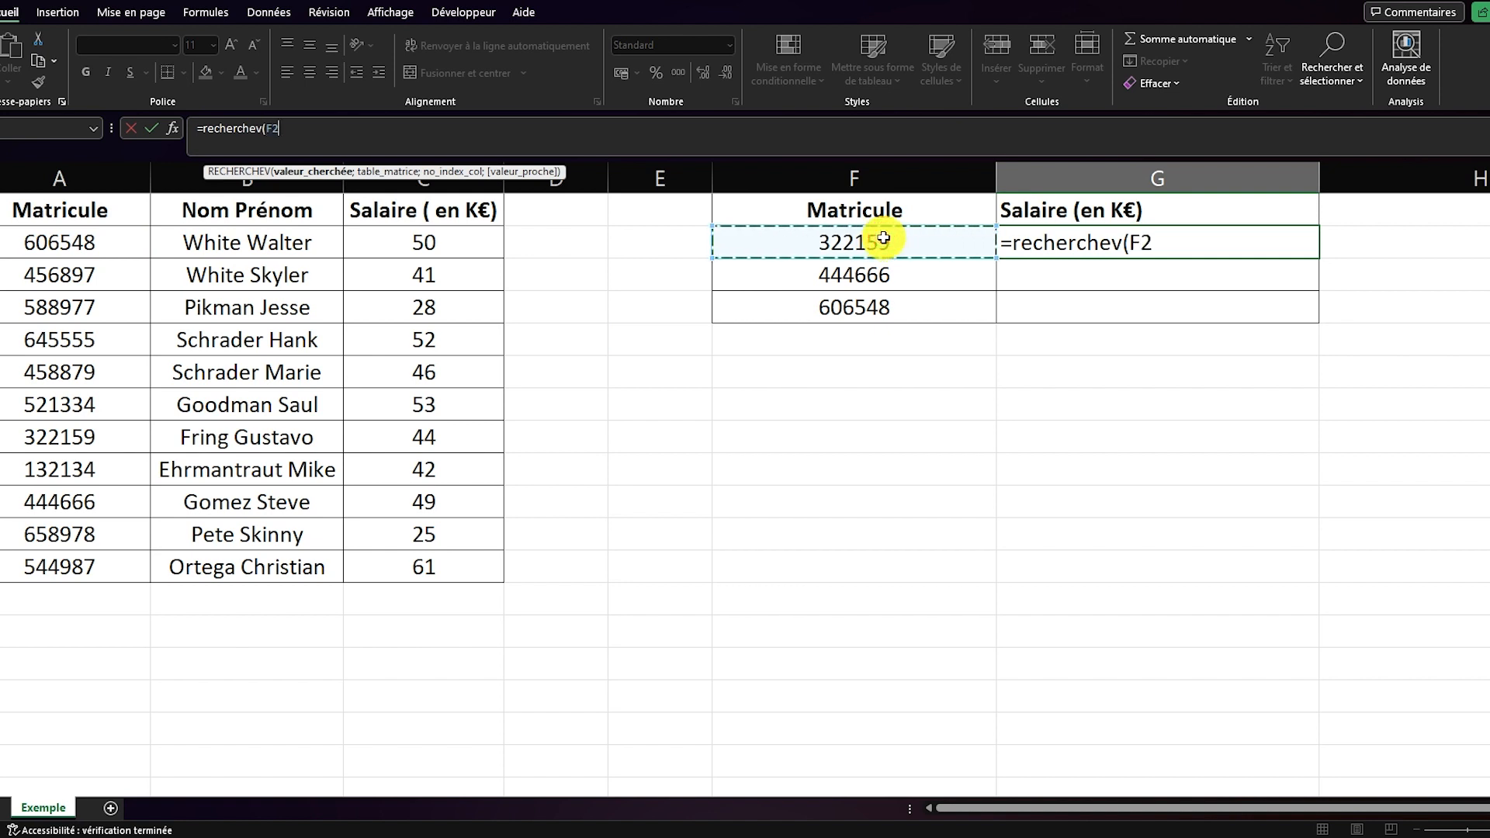
text(;)
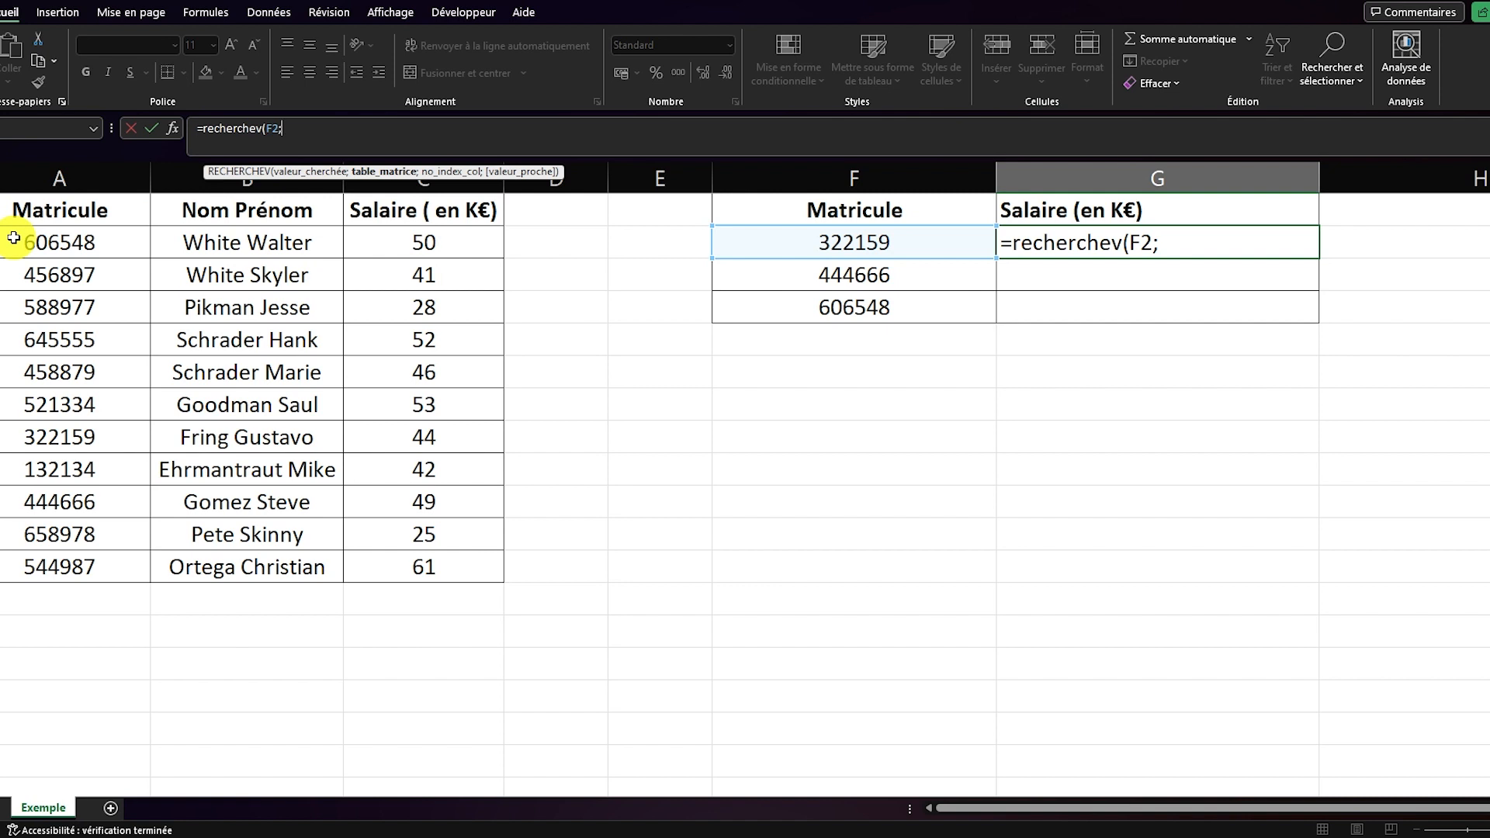
drag(14, 239, 453, 568)
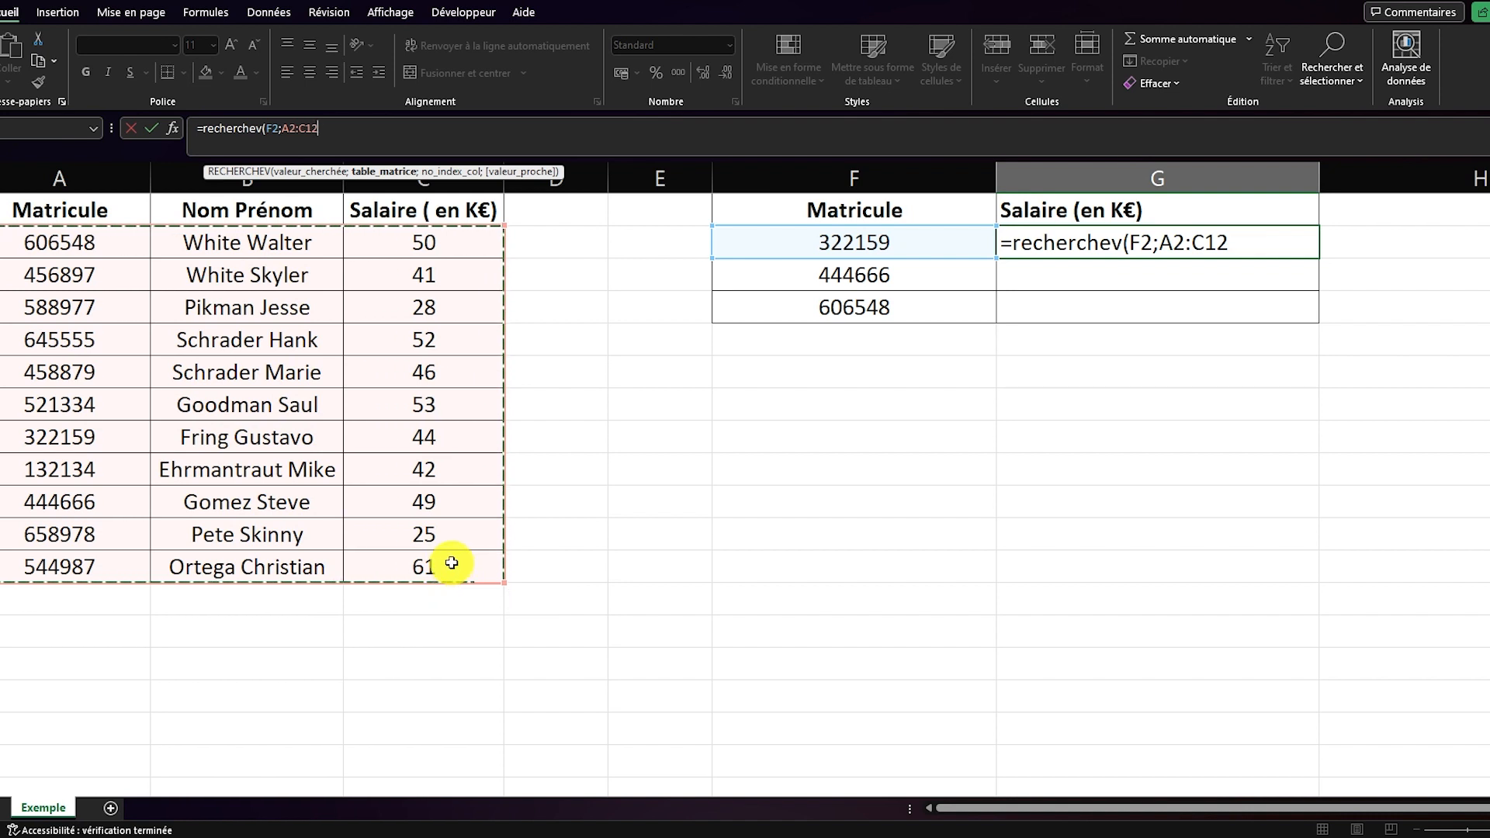
text(;3)
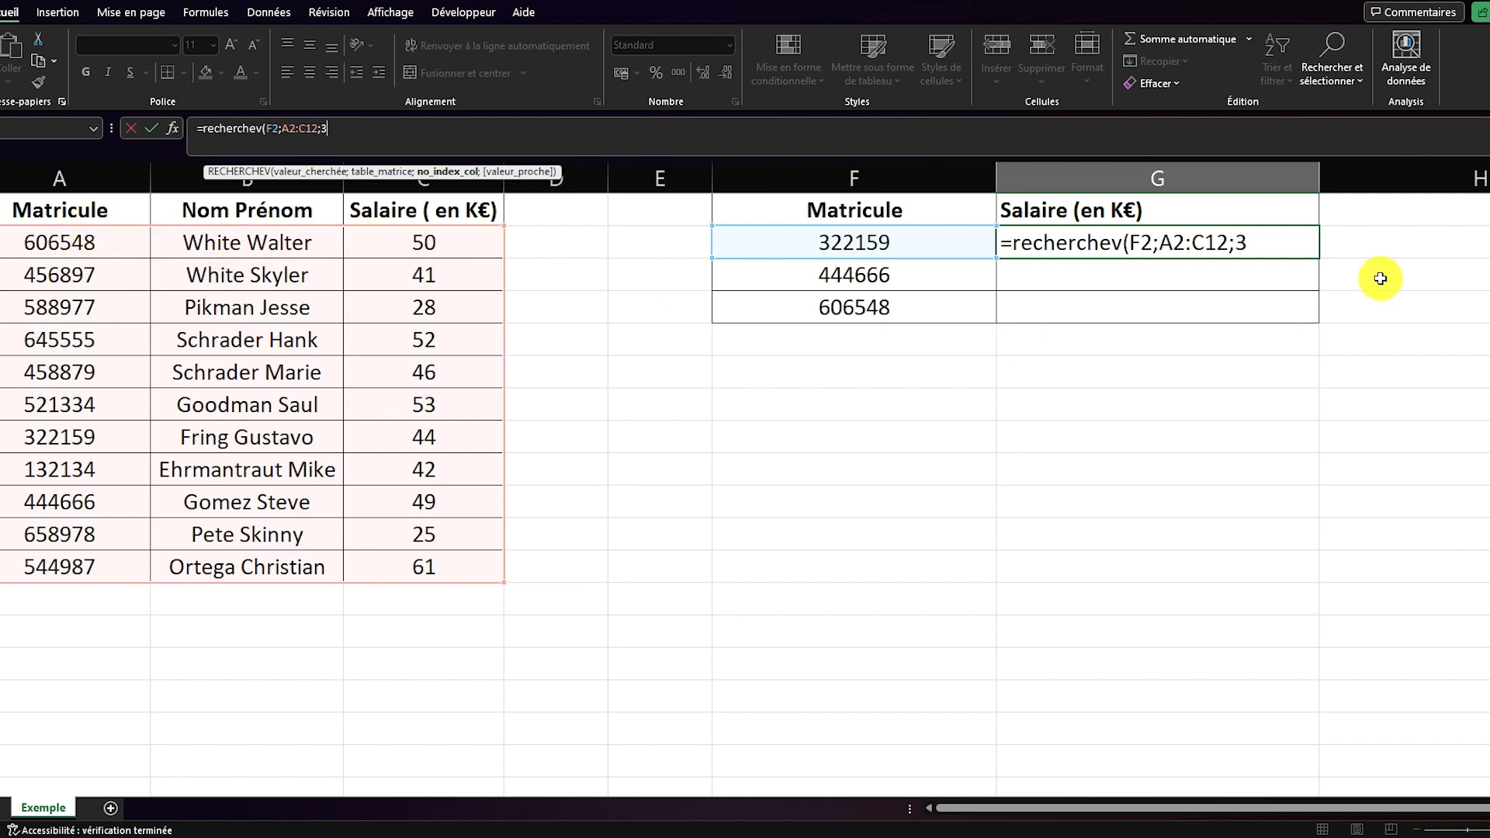
text(;)
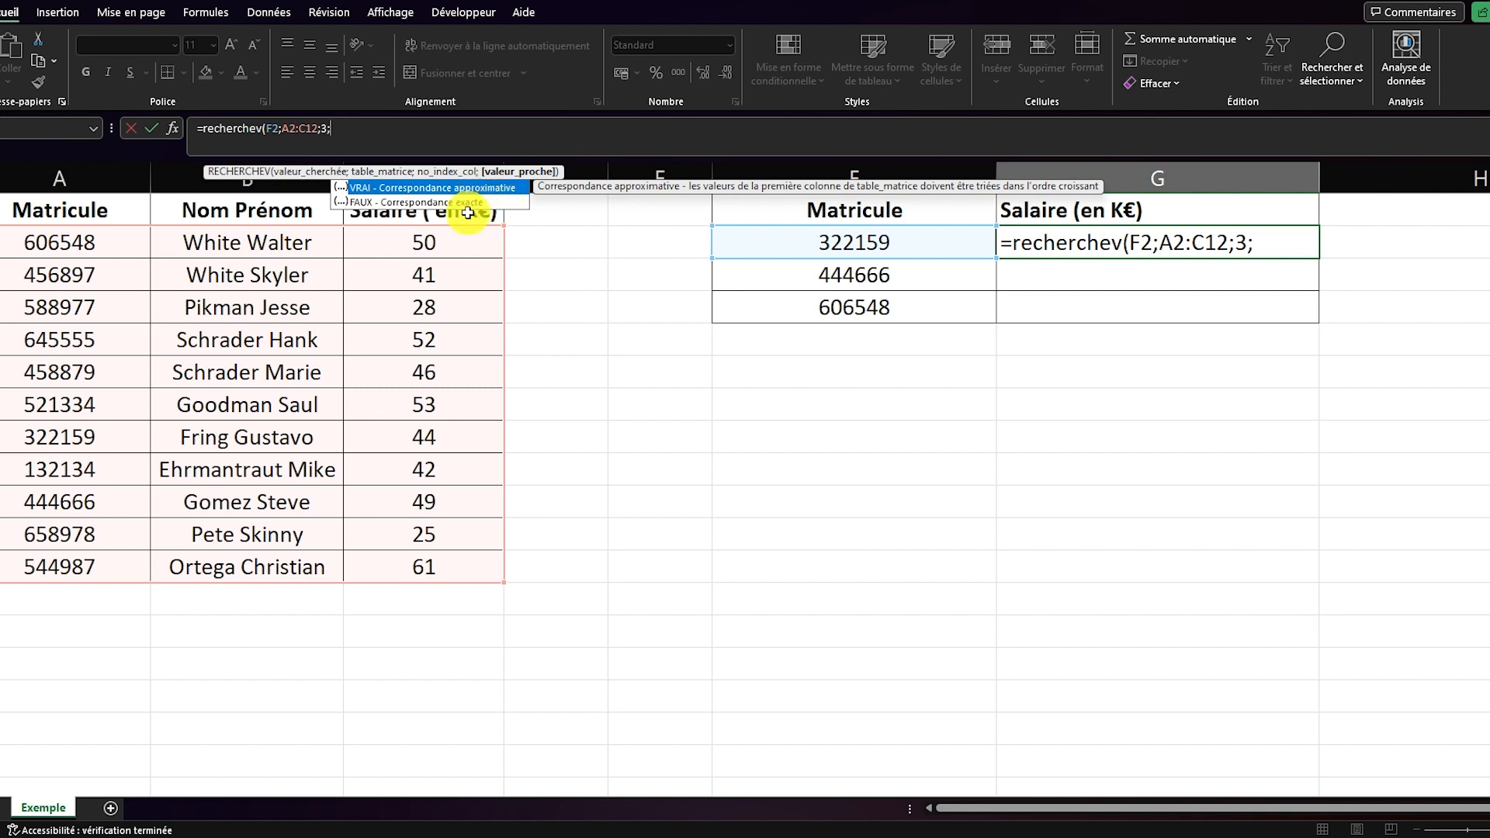
double_click(392, 202)
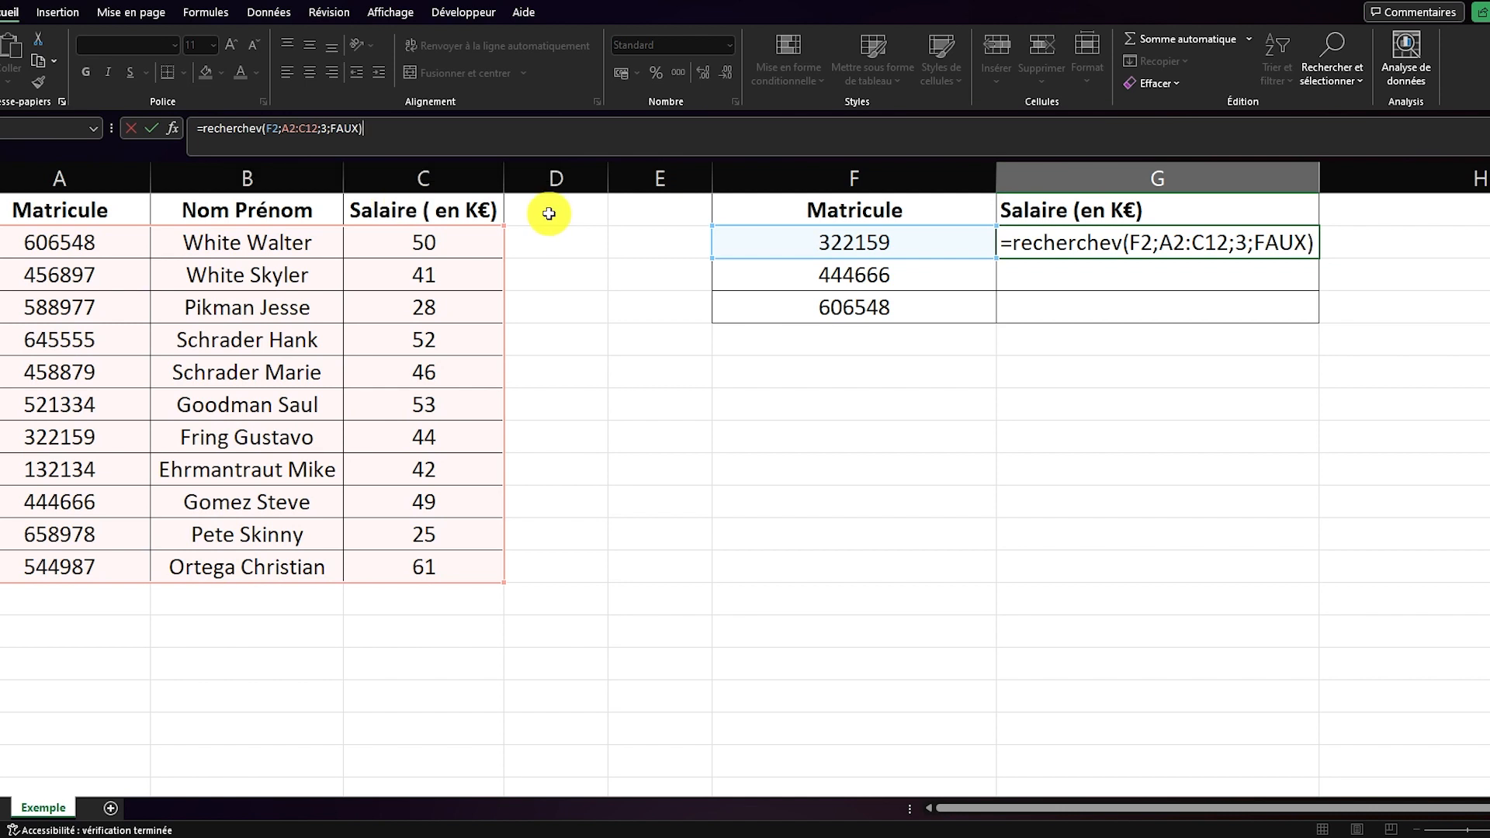
key(Return)
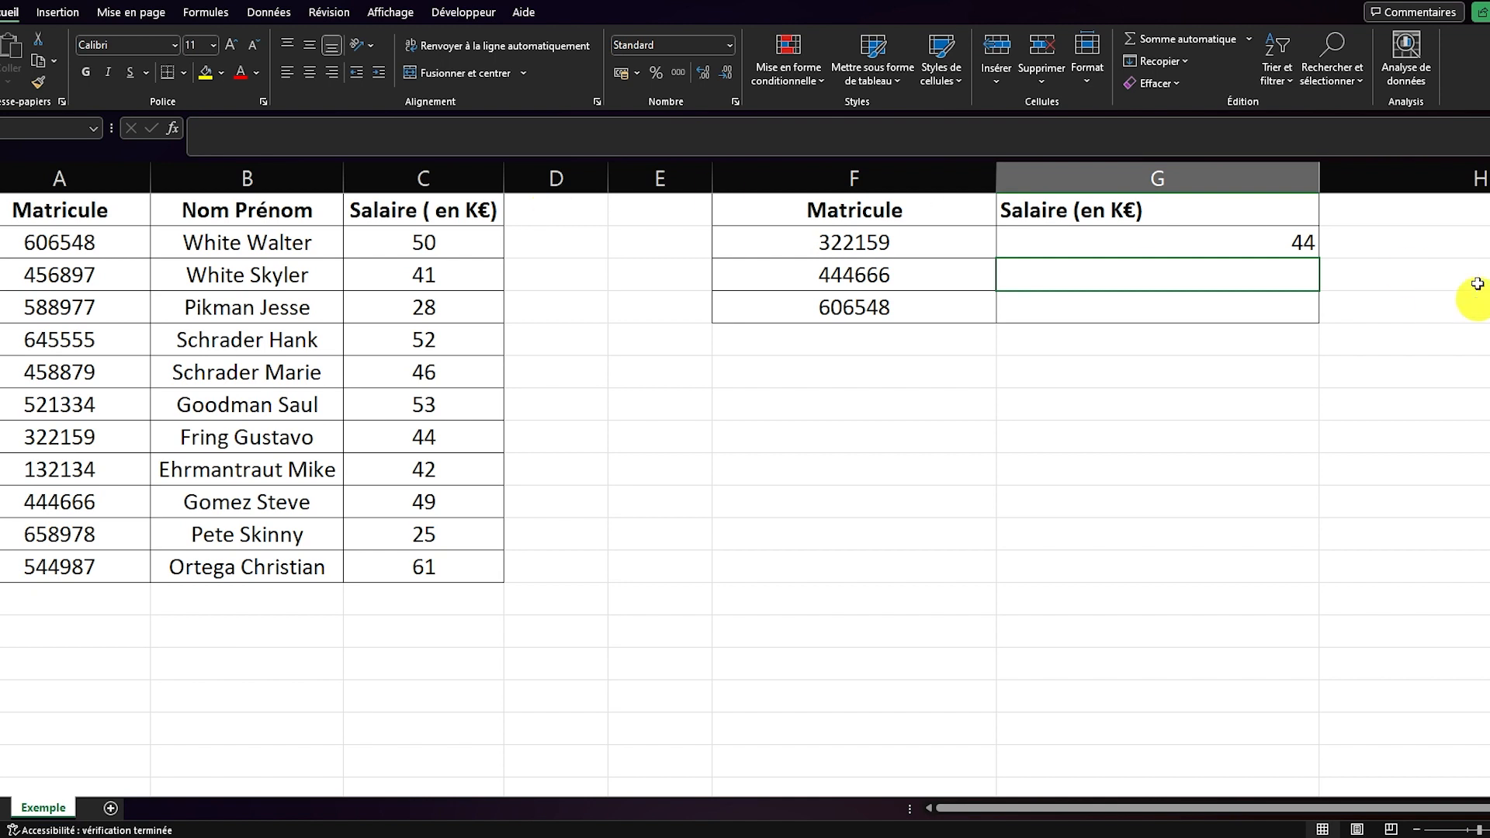
Copy the RECHERCHEV formula from G2 and paste it into G3:G4.
click(1258, 234)
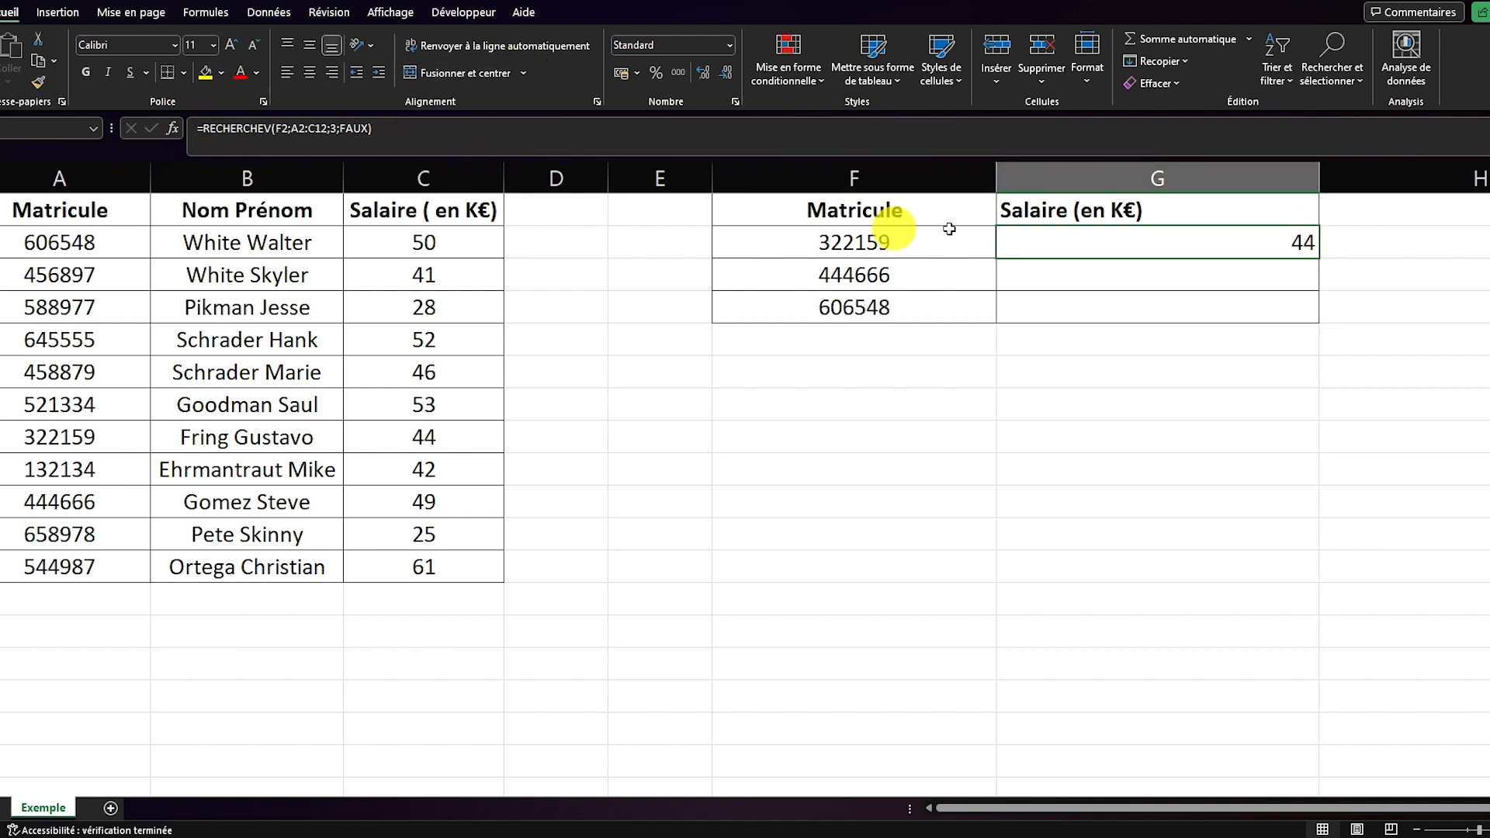
right_click(1073, 243)
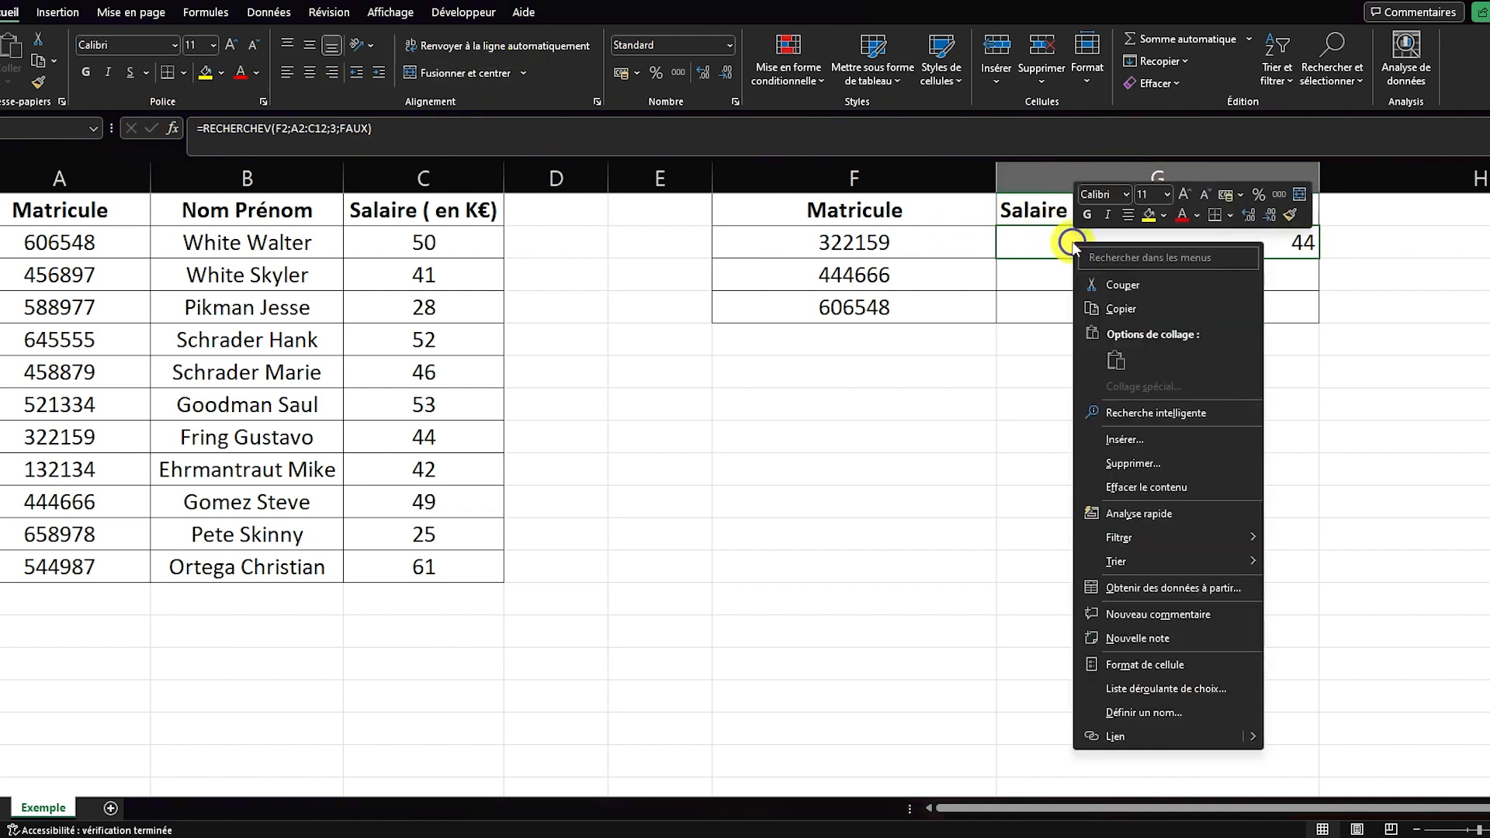
click(1101, 310)
drag(1077, 283, 1081, 301)
right_click(1061, 274)
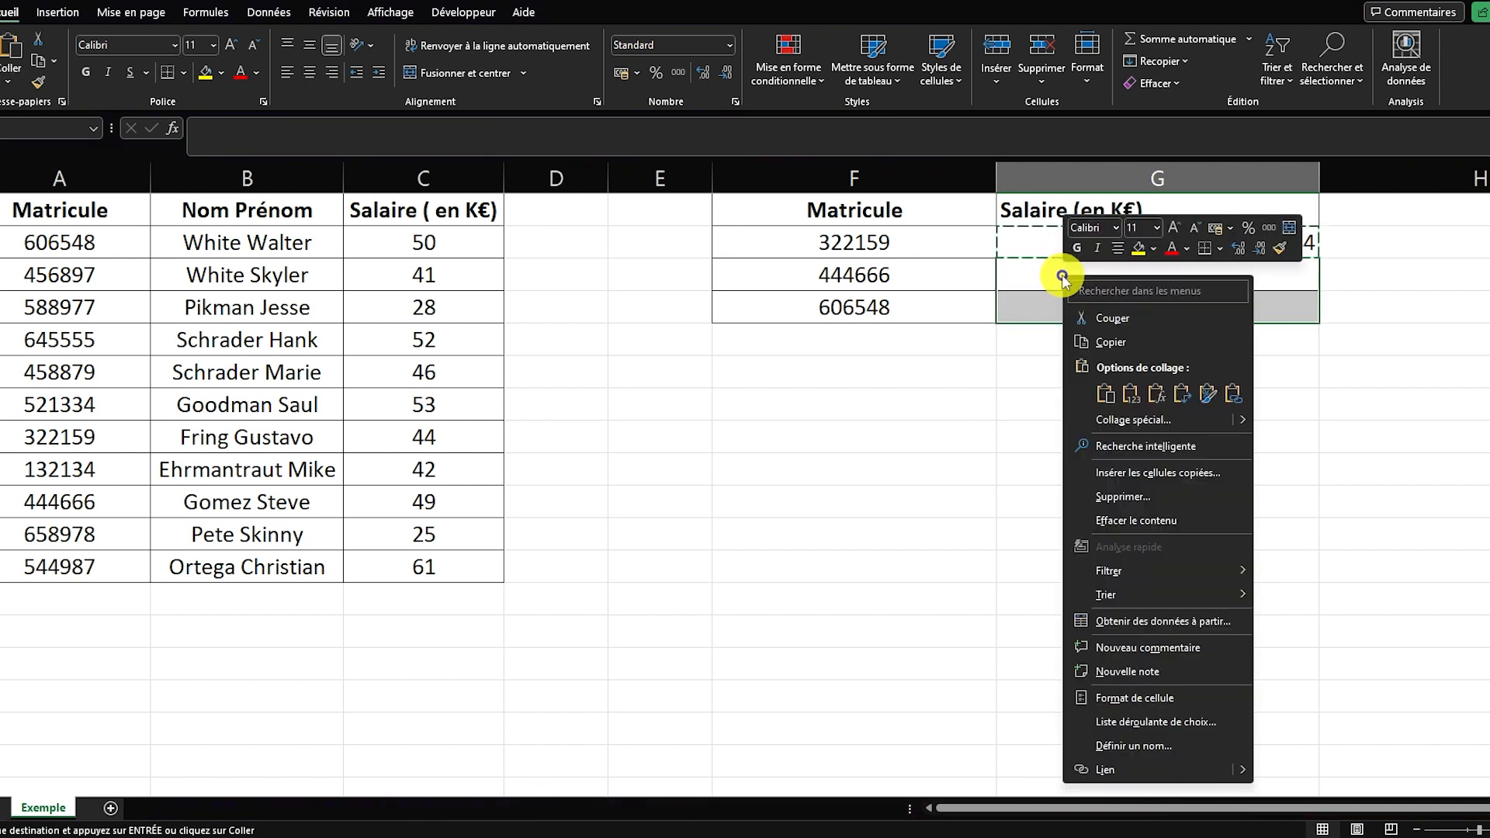
click(1110, 390)
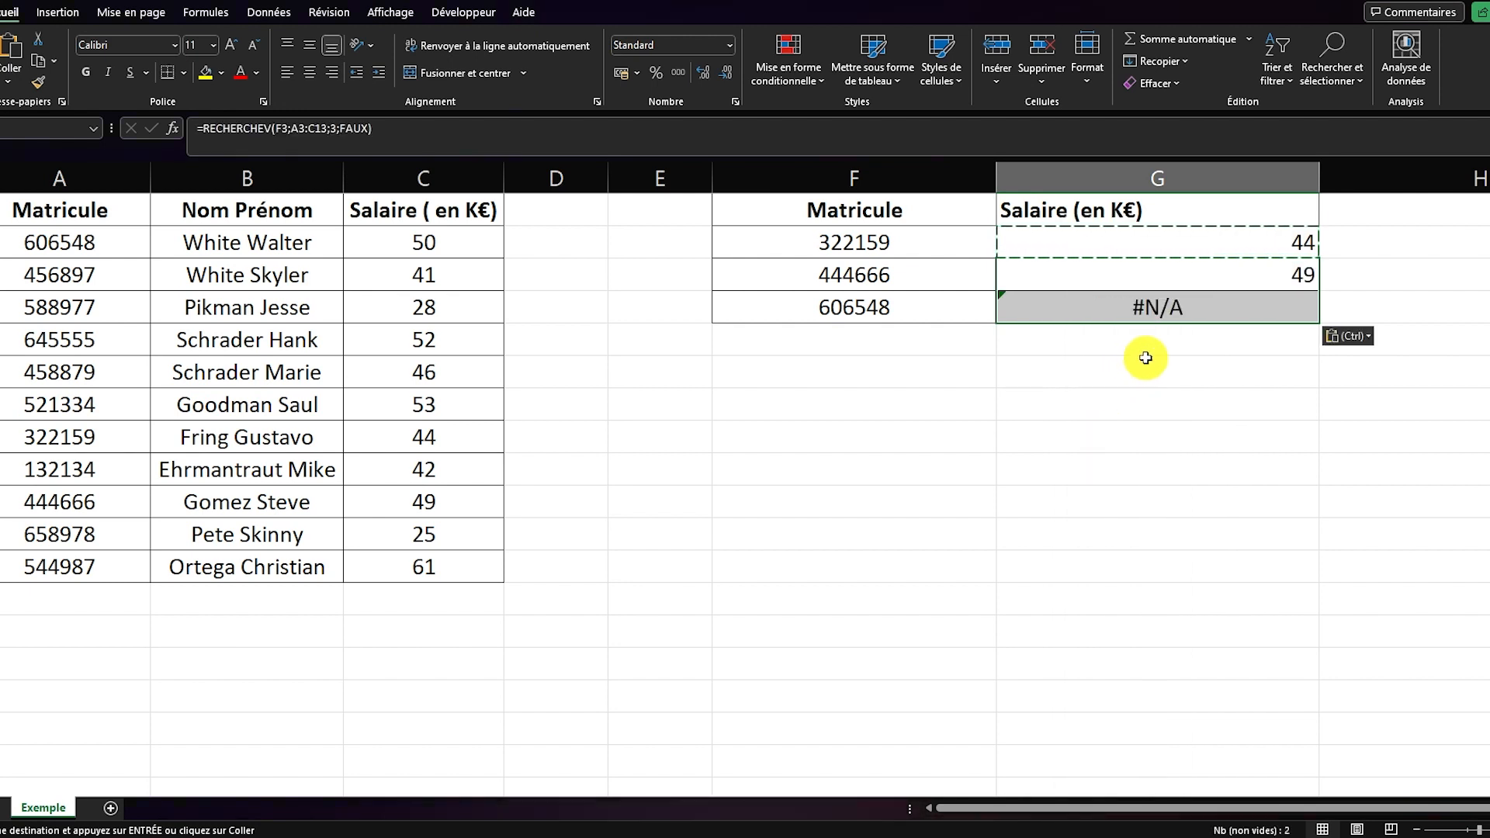
click(1138, 366)
Examine the lookup value and table range referenced by the RECHERCHEV formulas in G2, G3 and G4.
click(1088, 268)
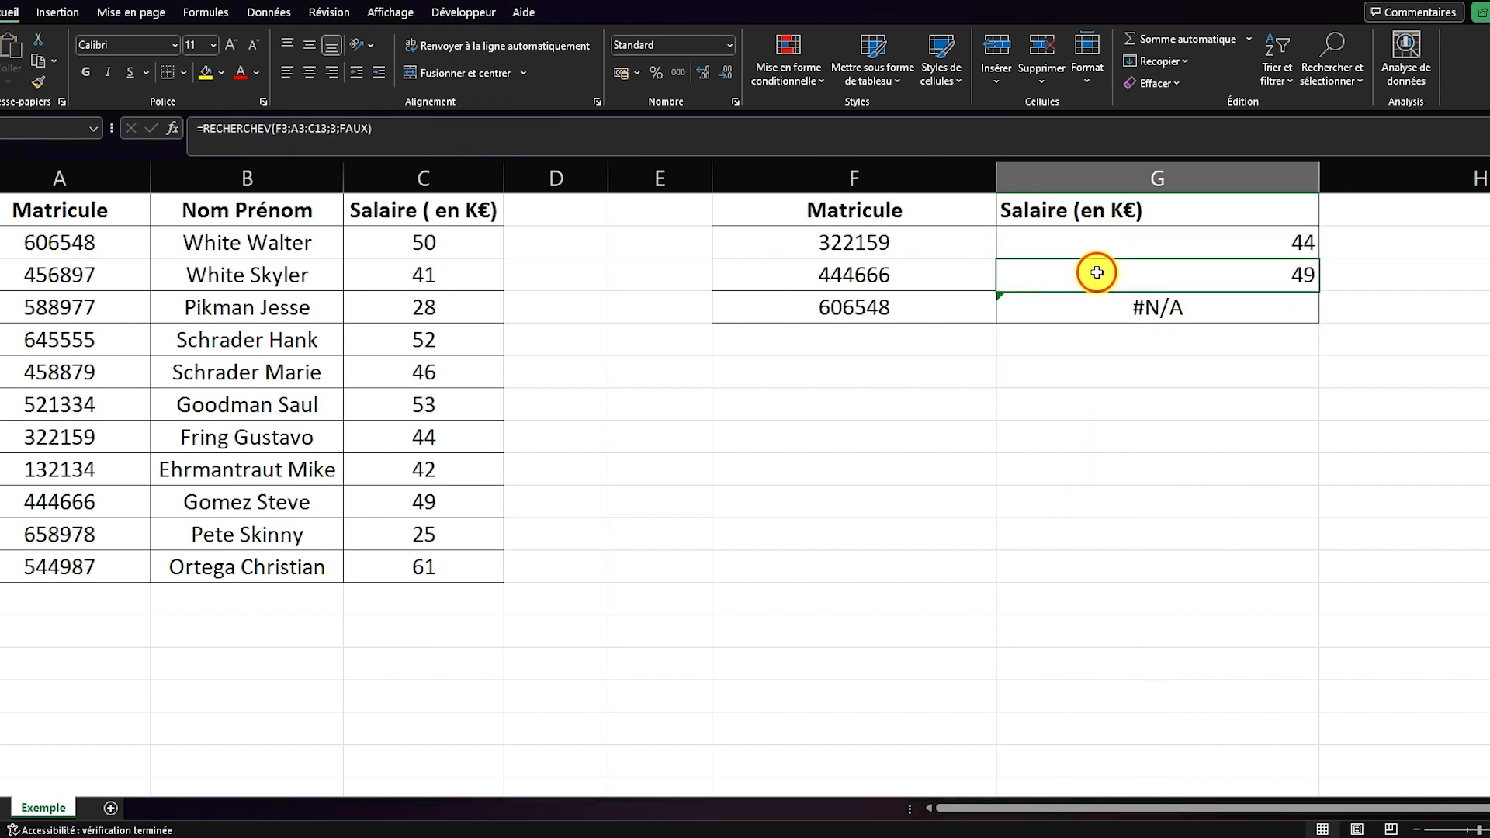
click(1138, 302)
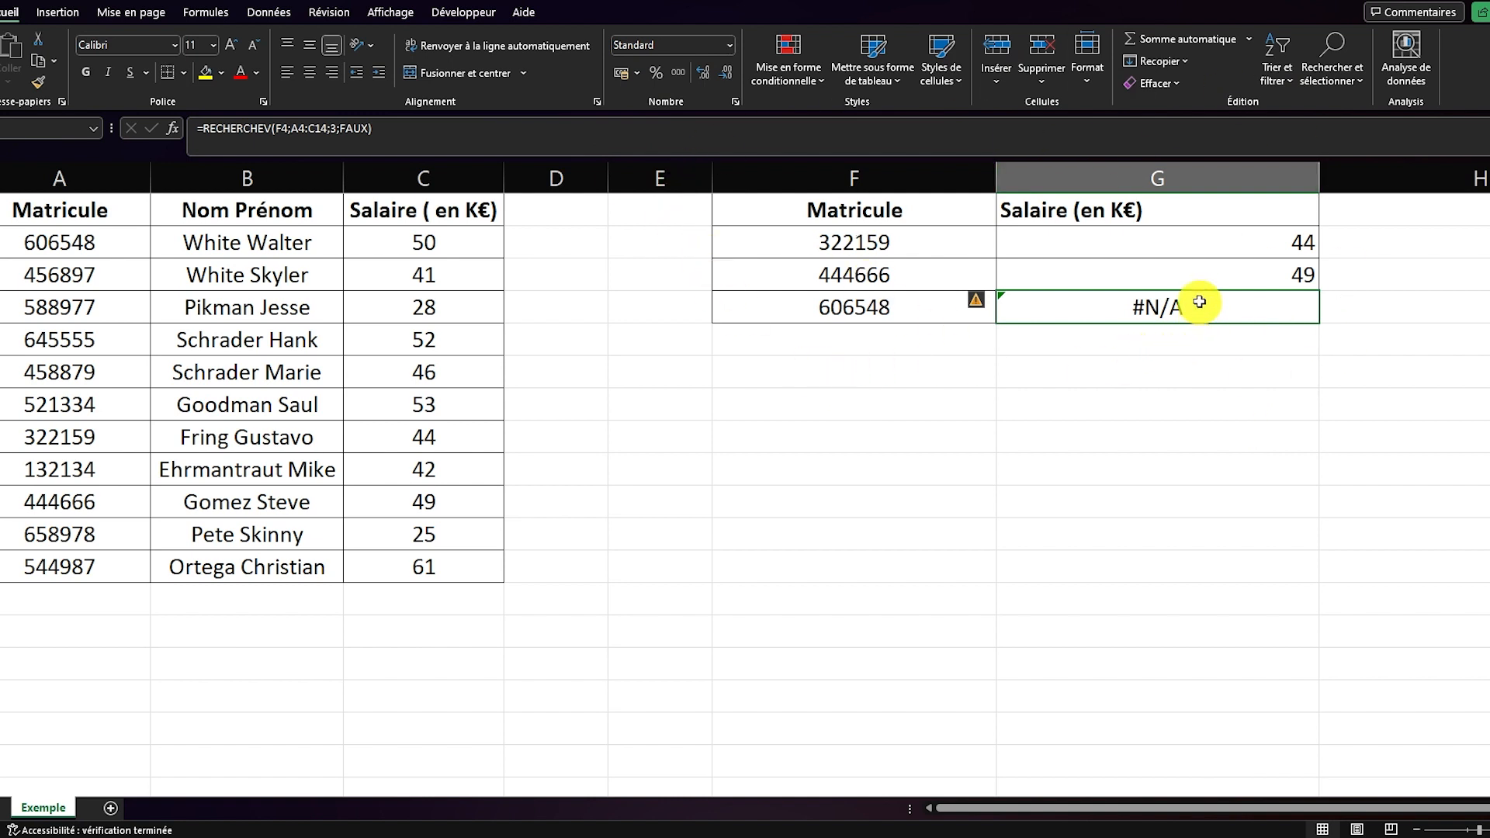
click(1211, 244)
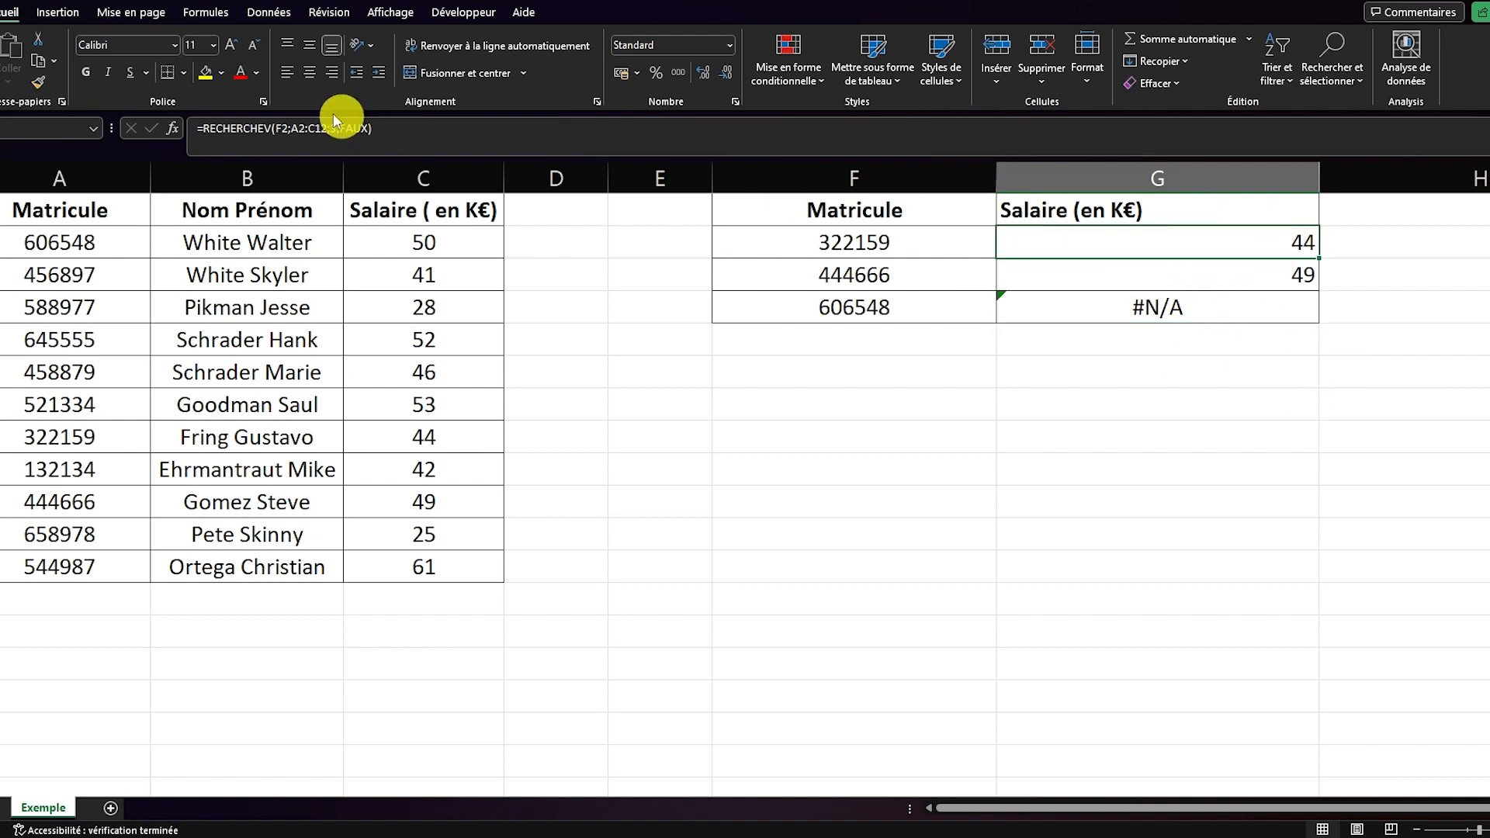
click(313, 128)
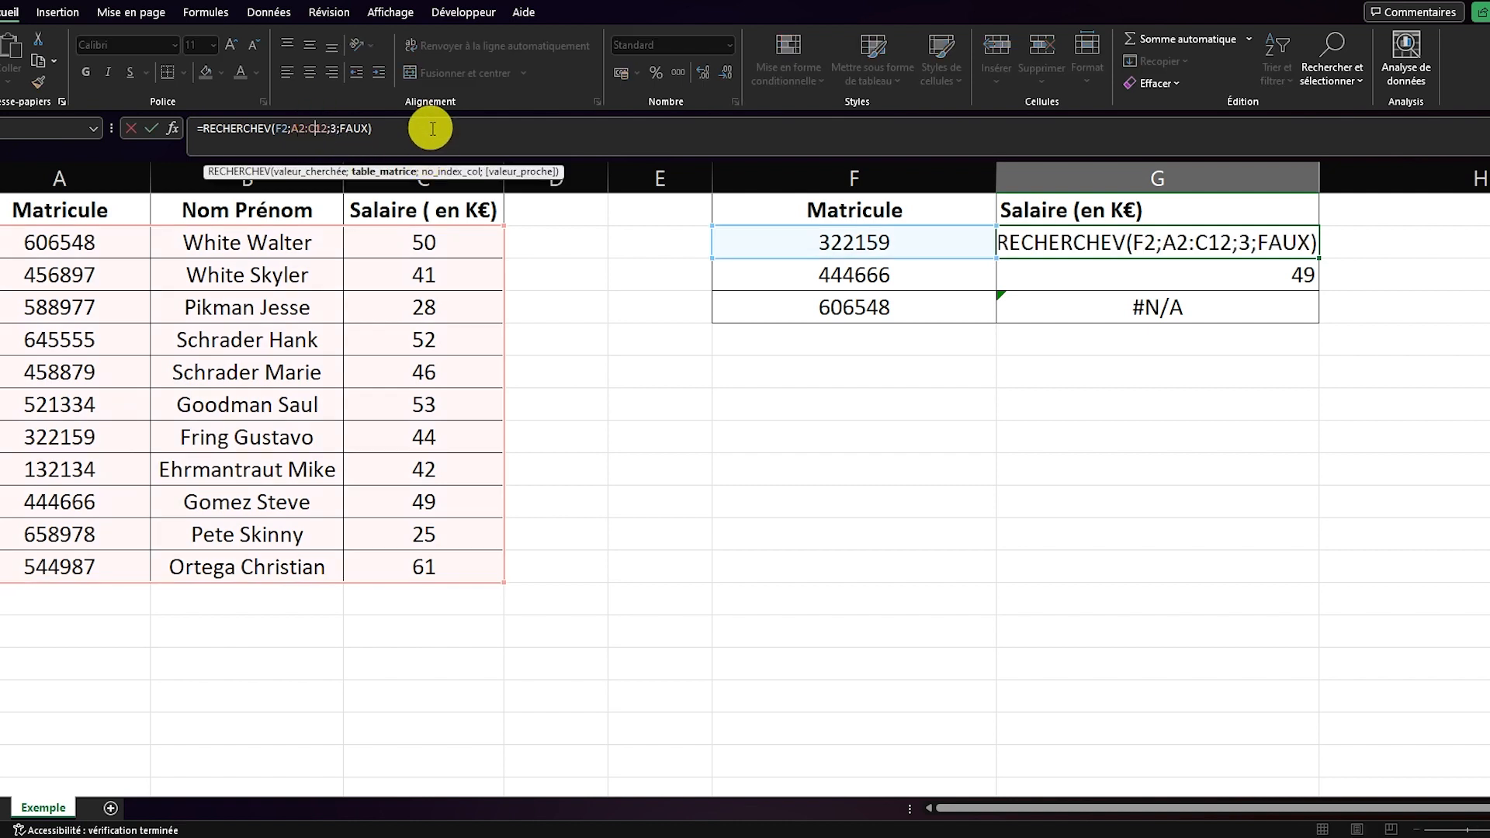
click(288, 128)
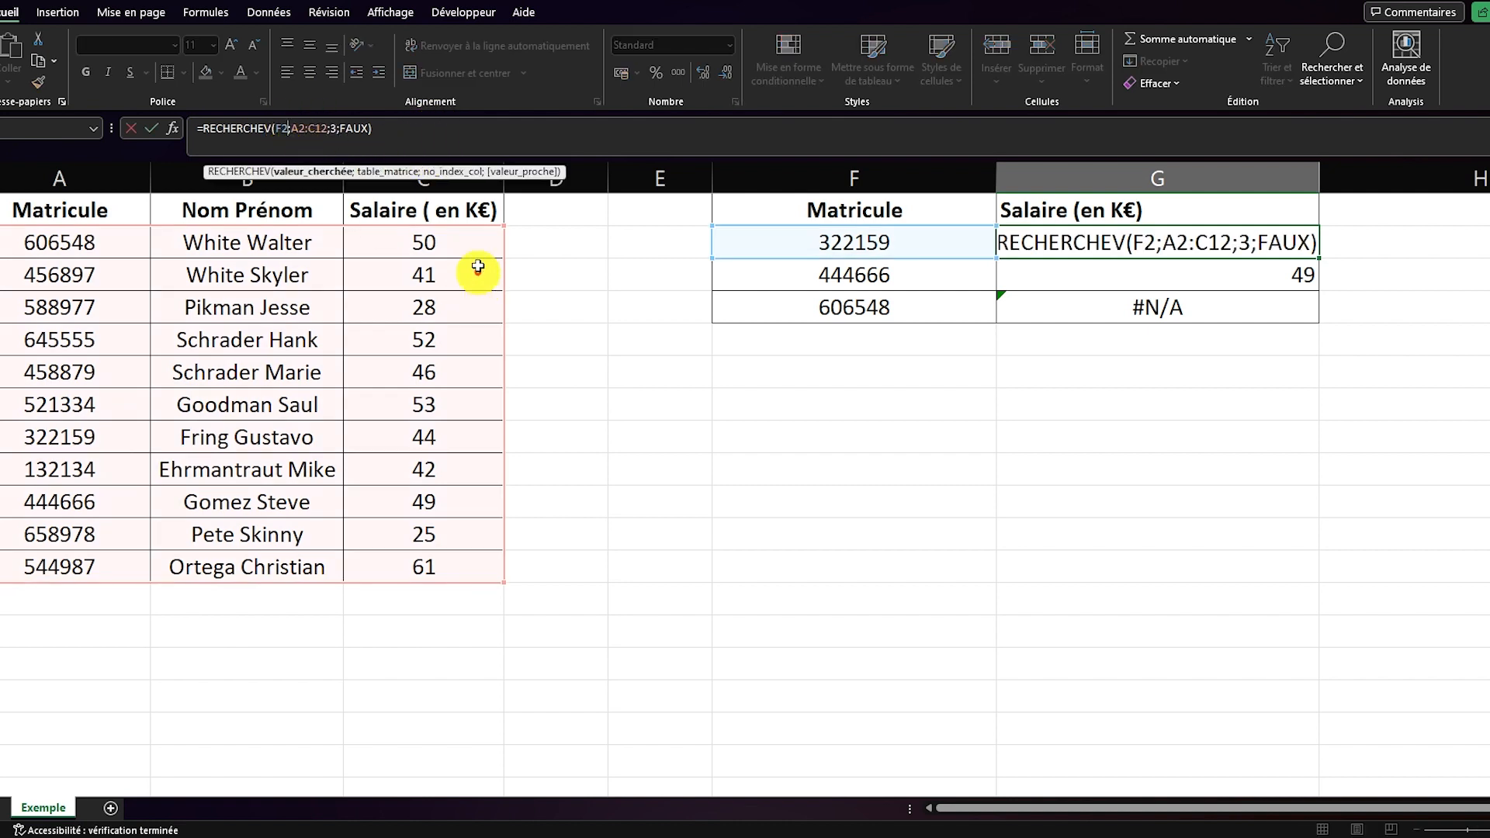
click(309, 128)
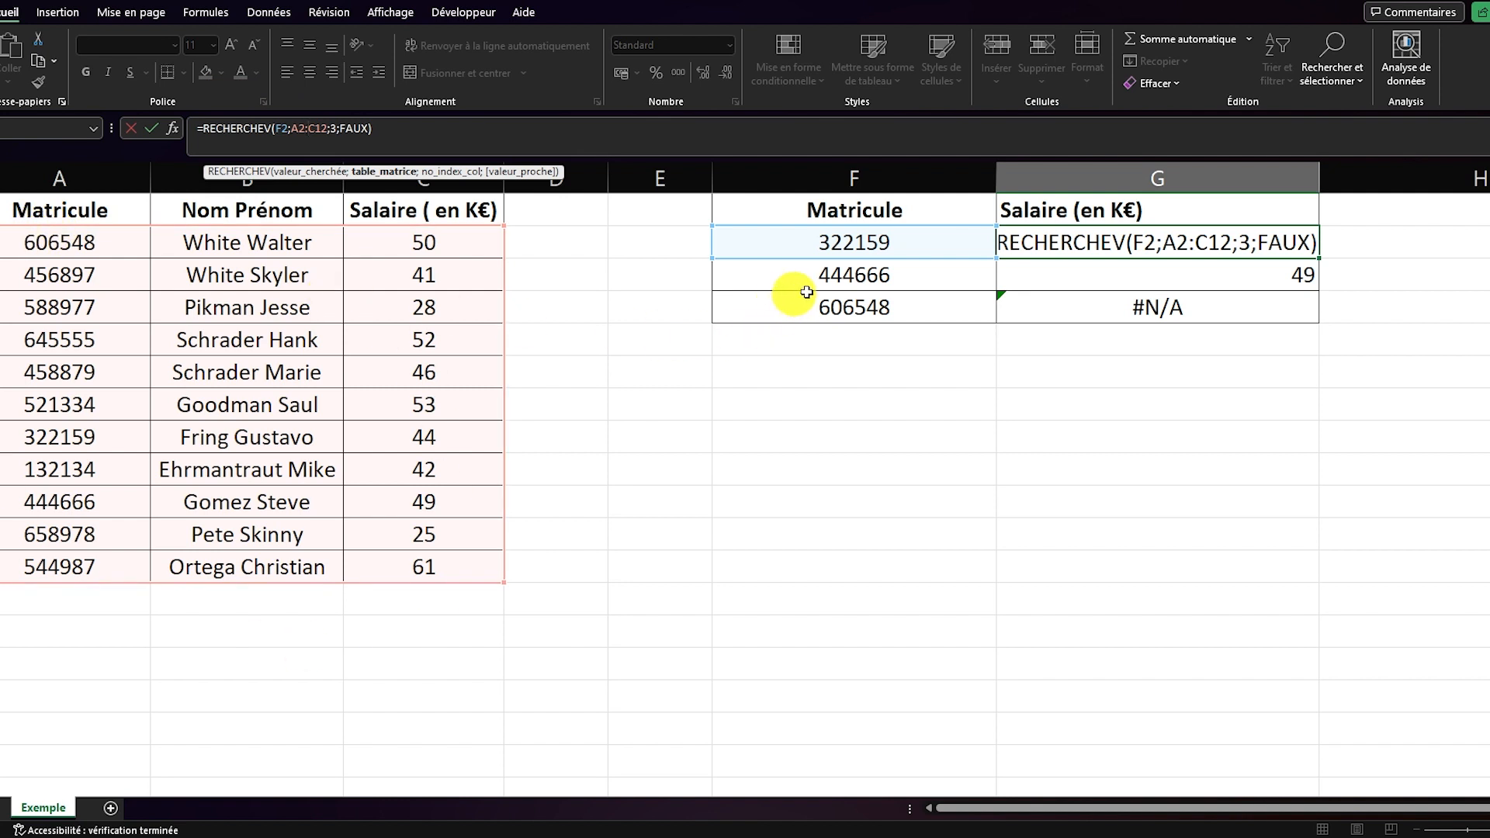
key(Return)
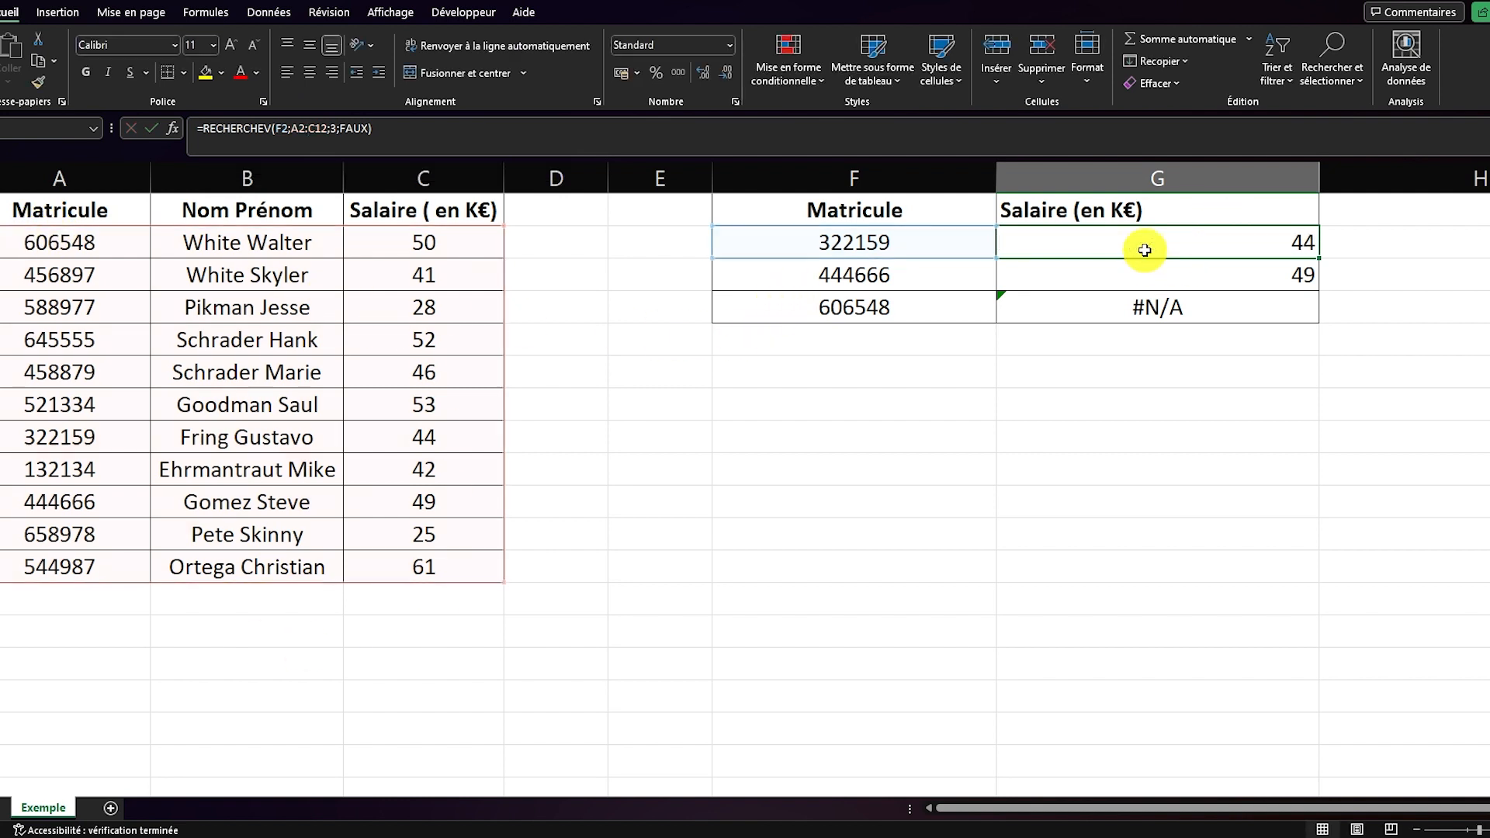
click(549, 128)
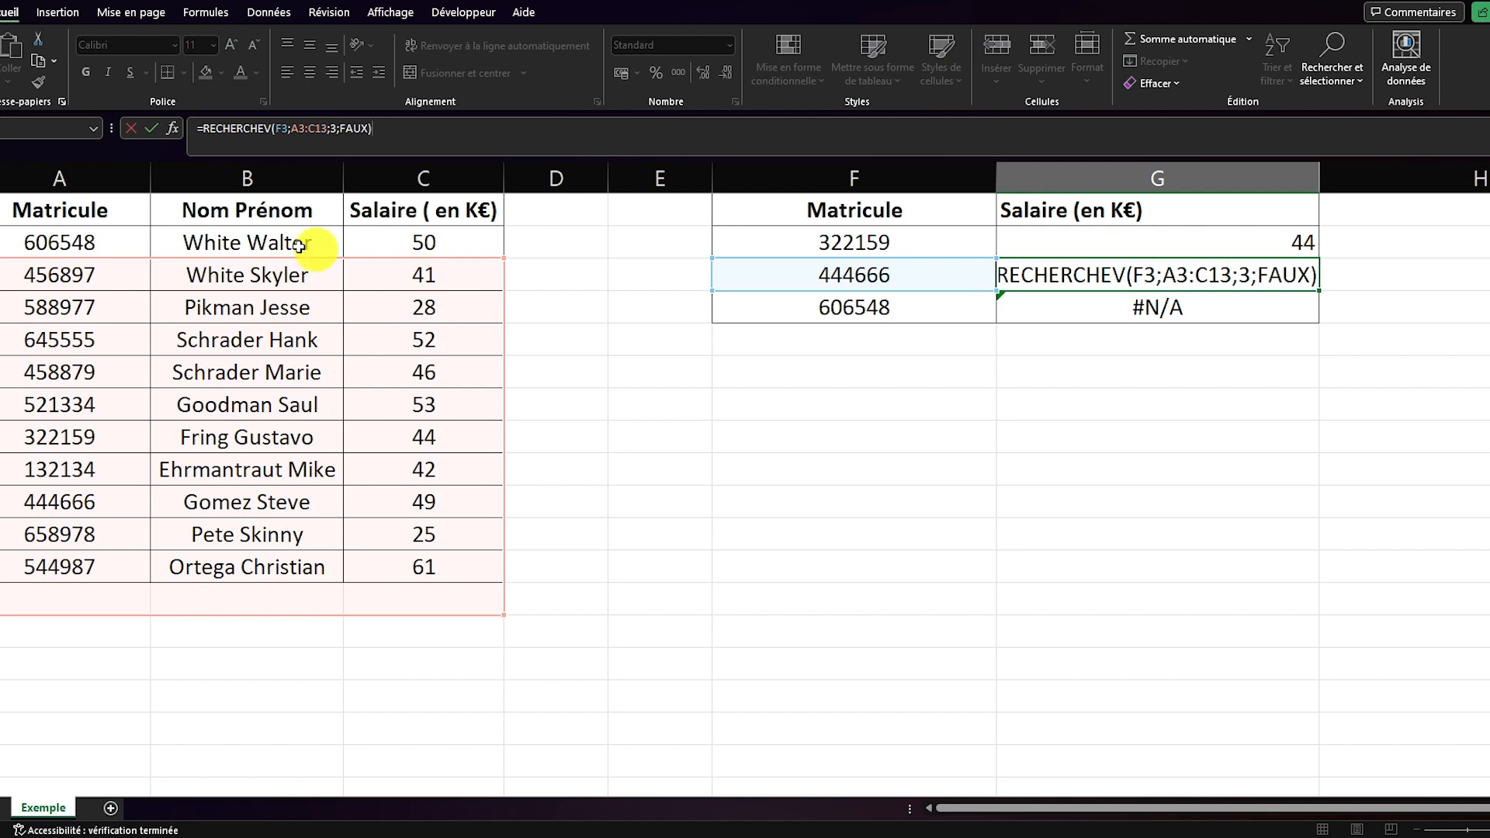
click(313, 128)
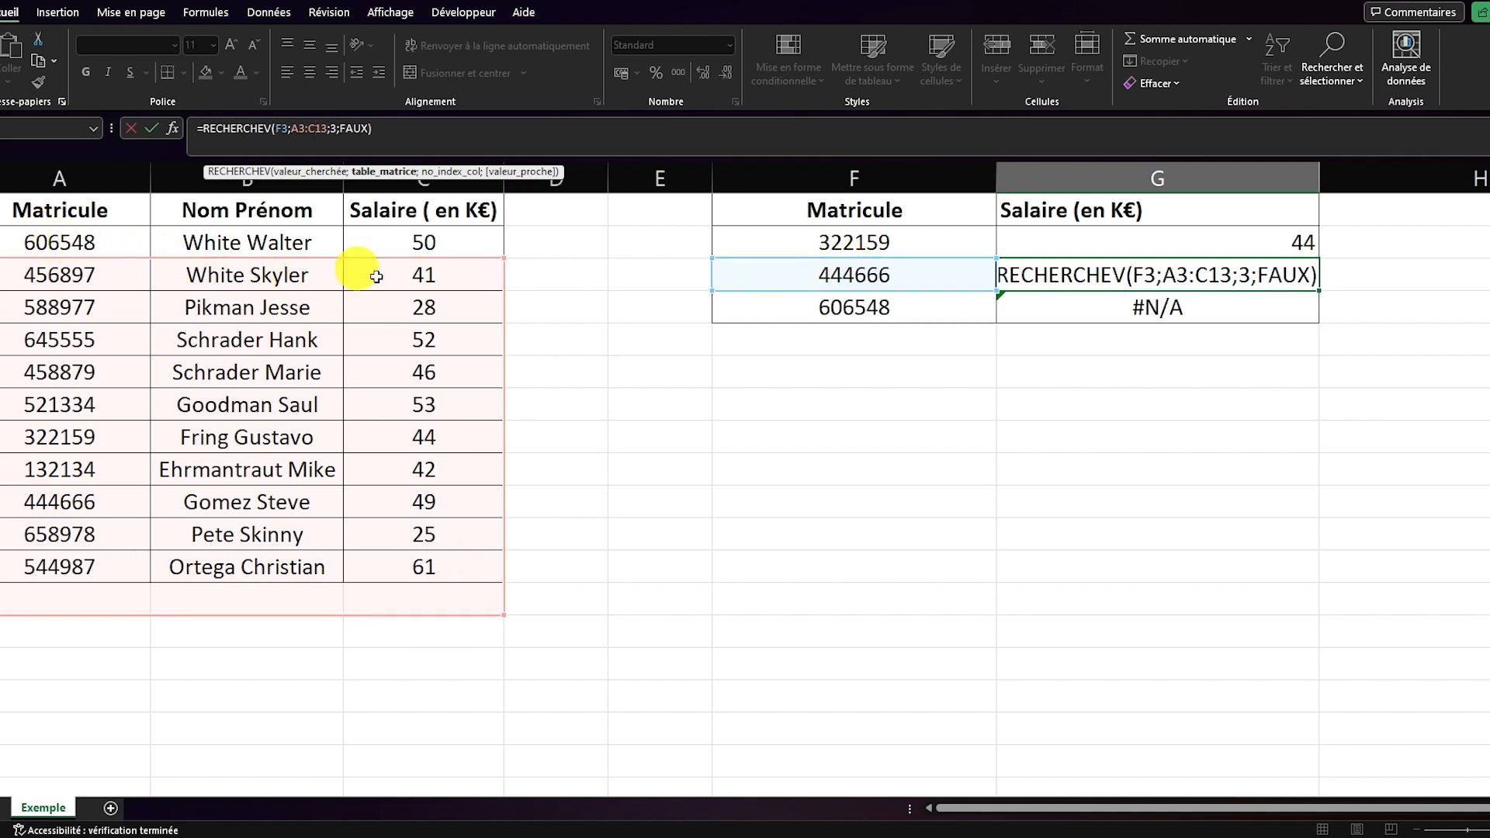
key(Return)
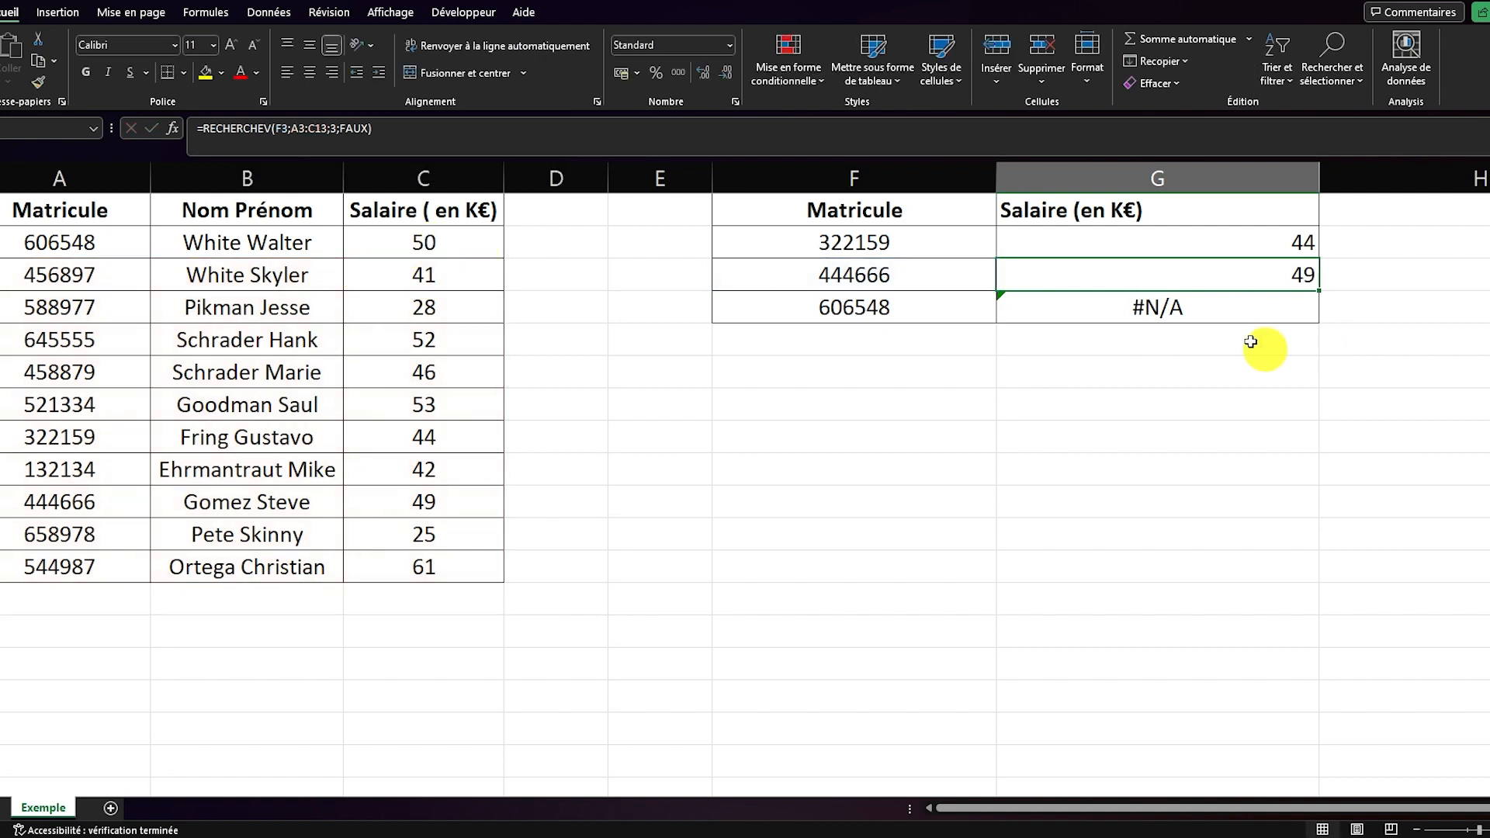
click(316, 127)
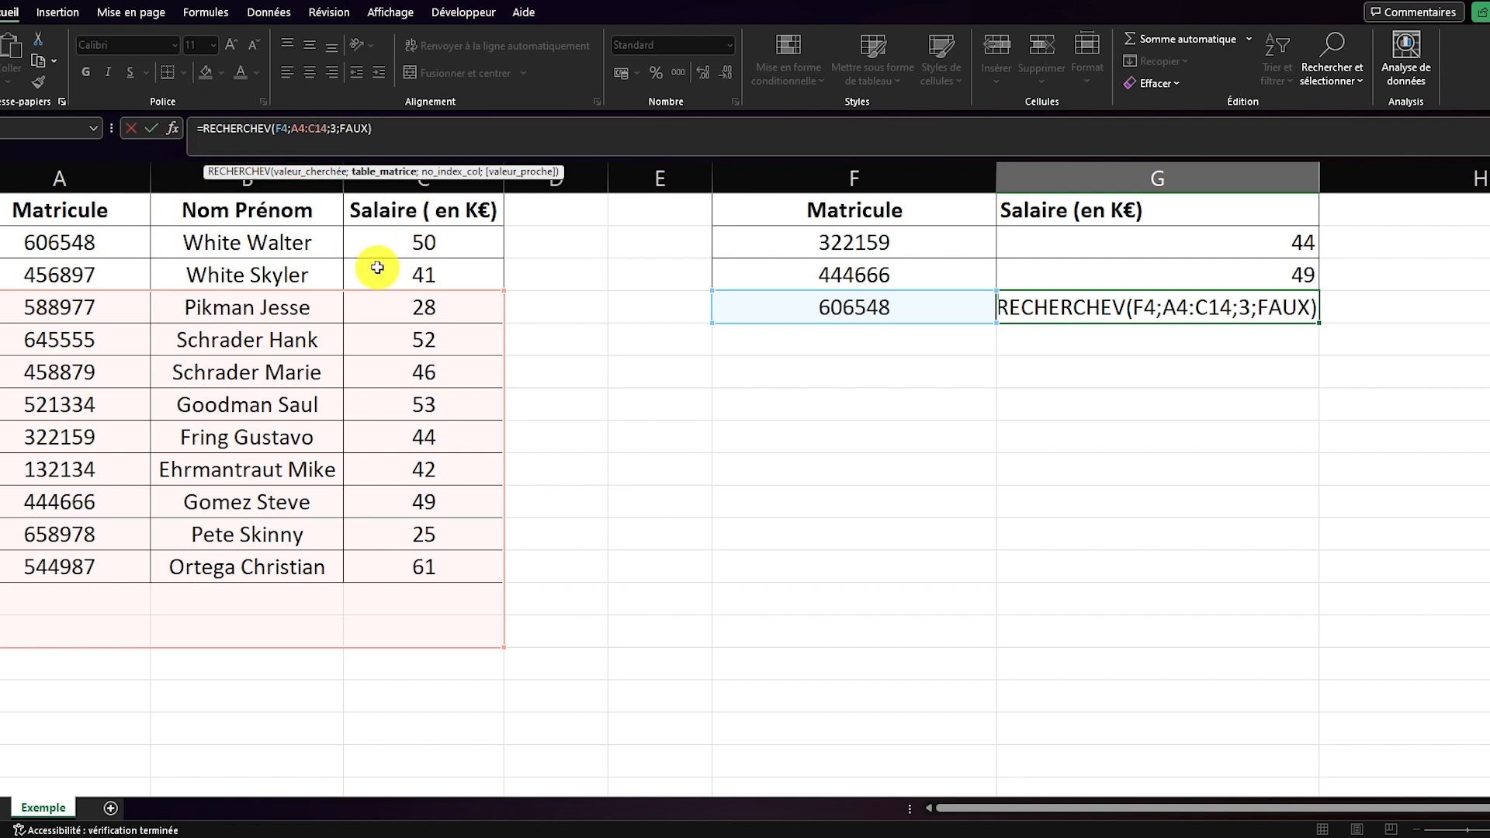
key(ctrl+Return)
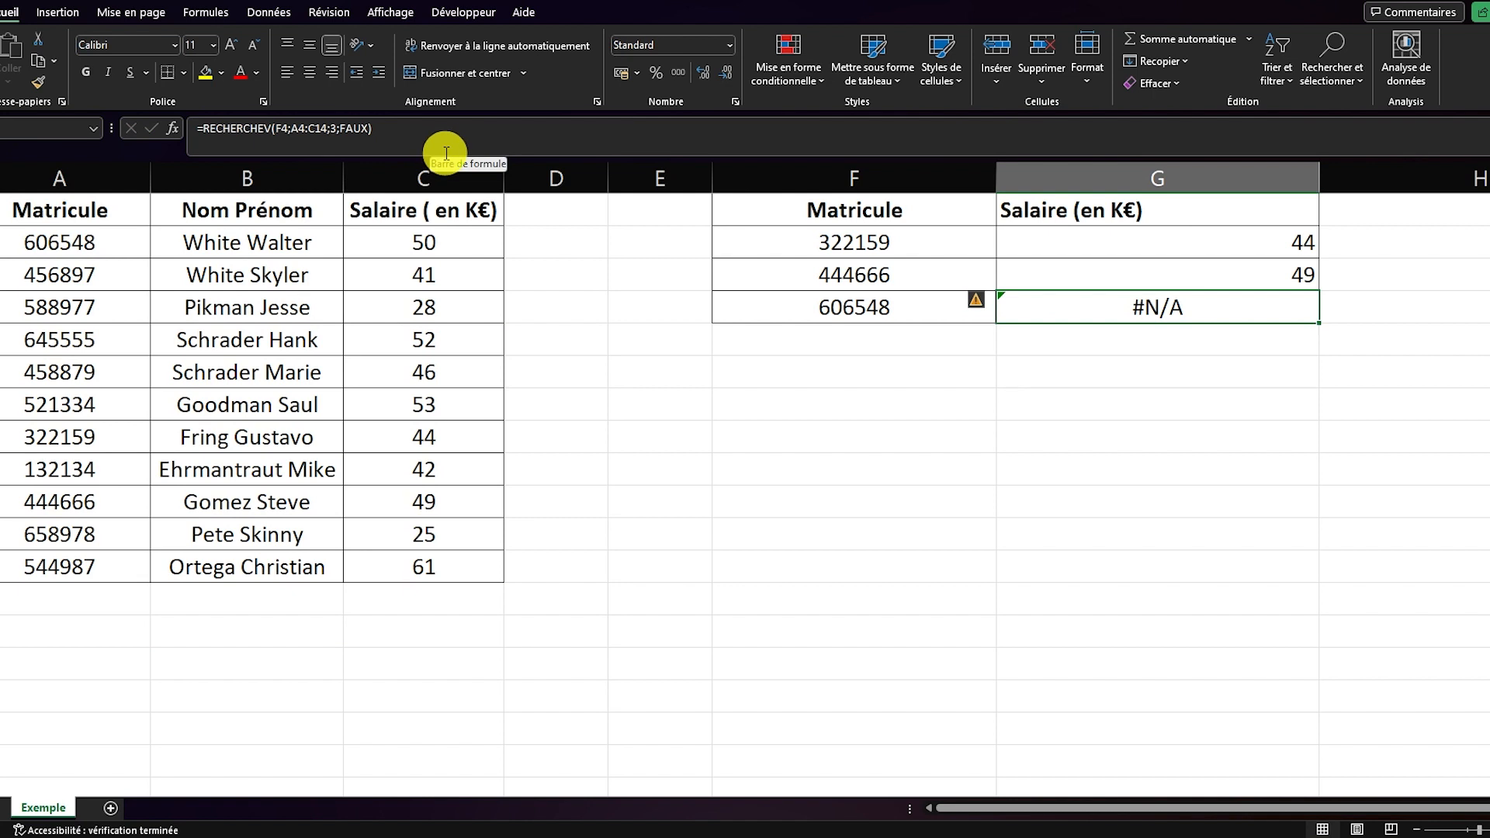
Make the table range absolute in G2's RECHERCHEV formula, as $A$2:$C$12.
key(Up)
key(Up)
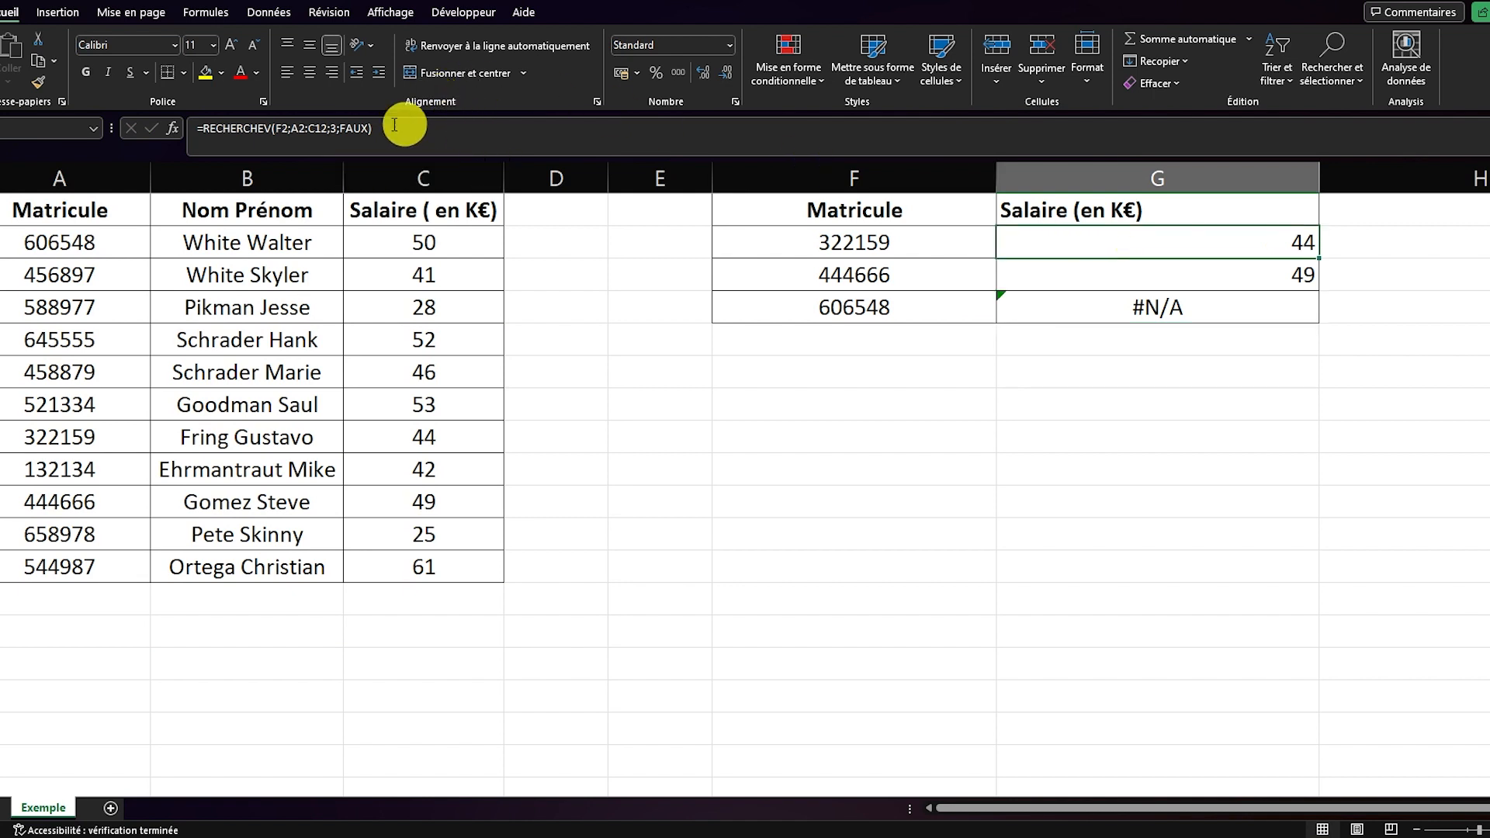
click(285, 129)
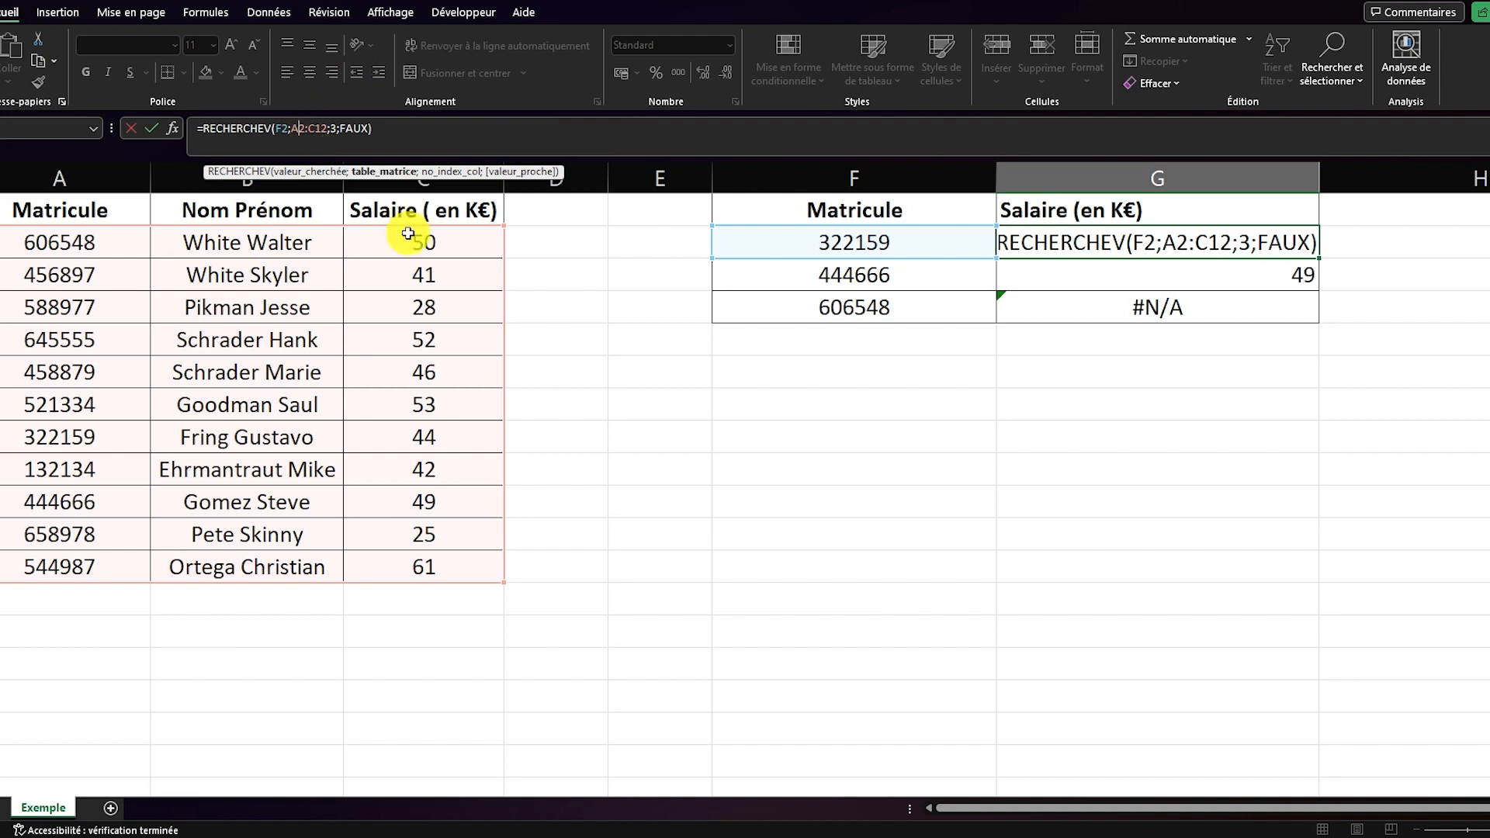
key(F4)
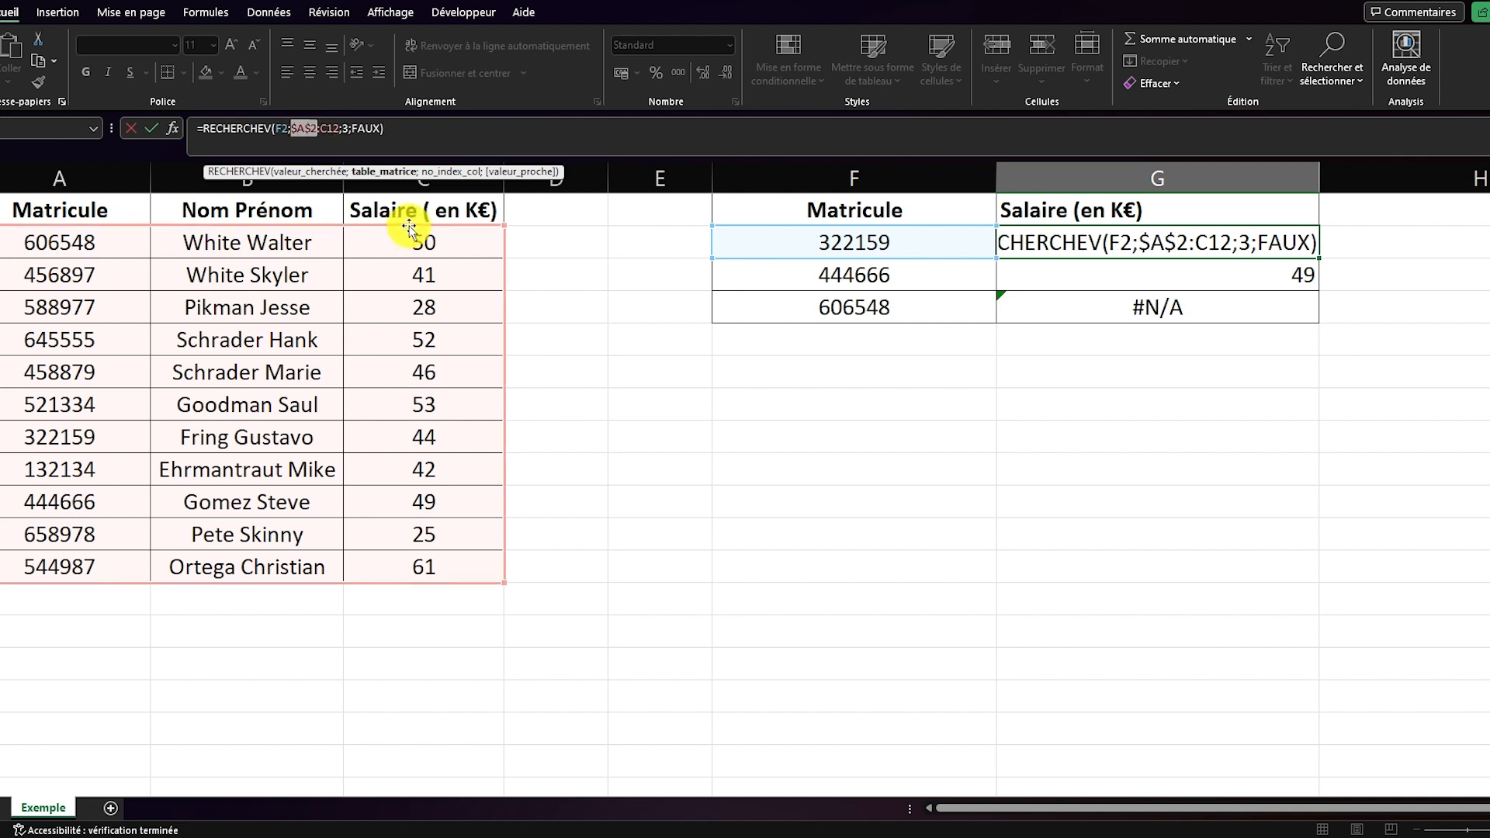
key(F4)
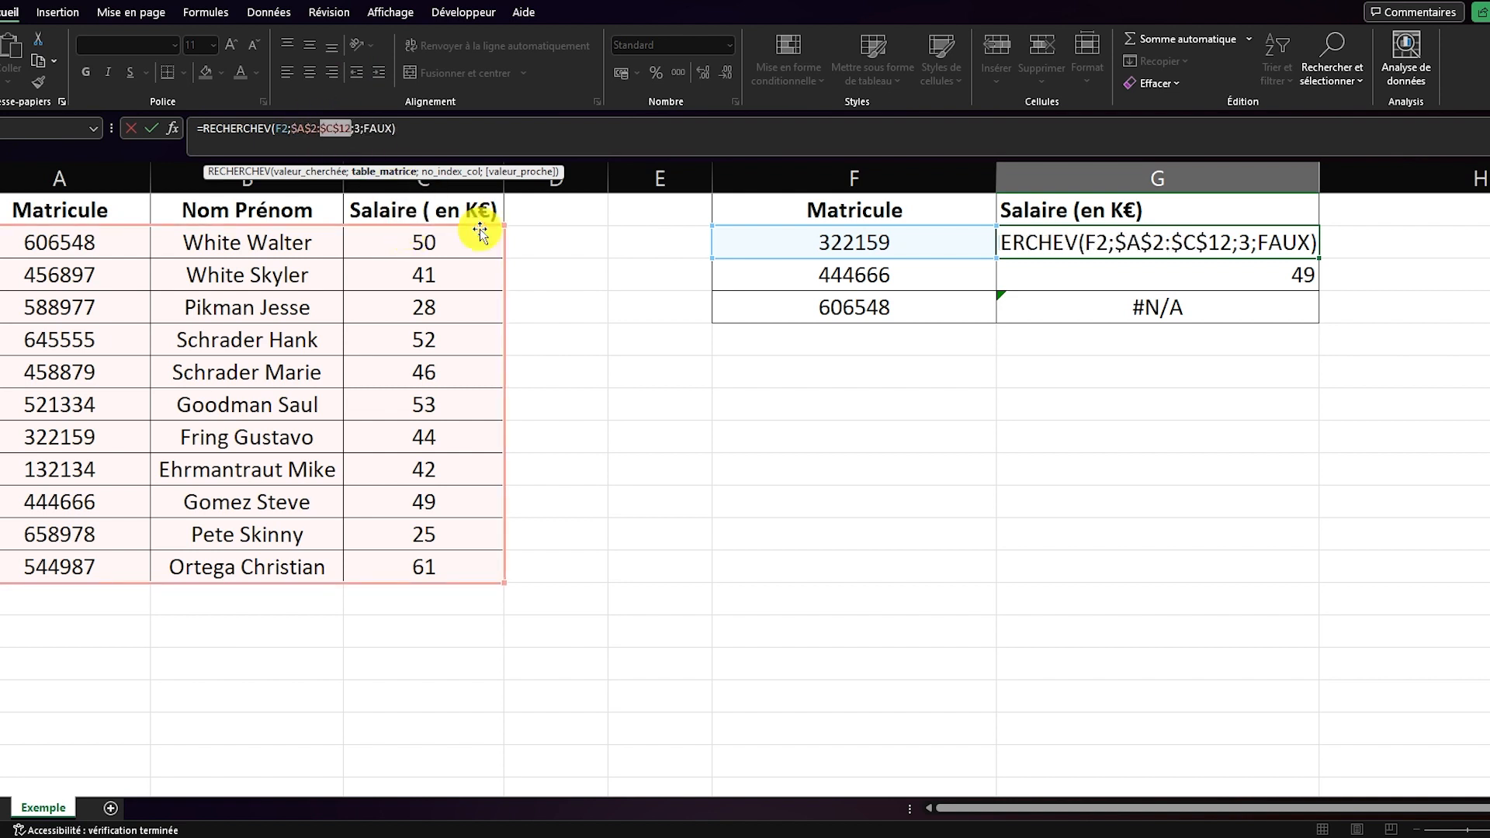
click(309, 127)
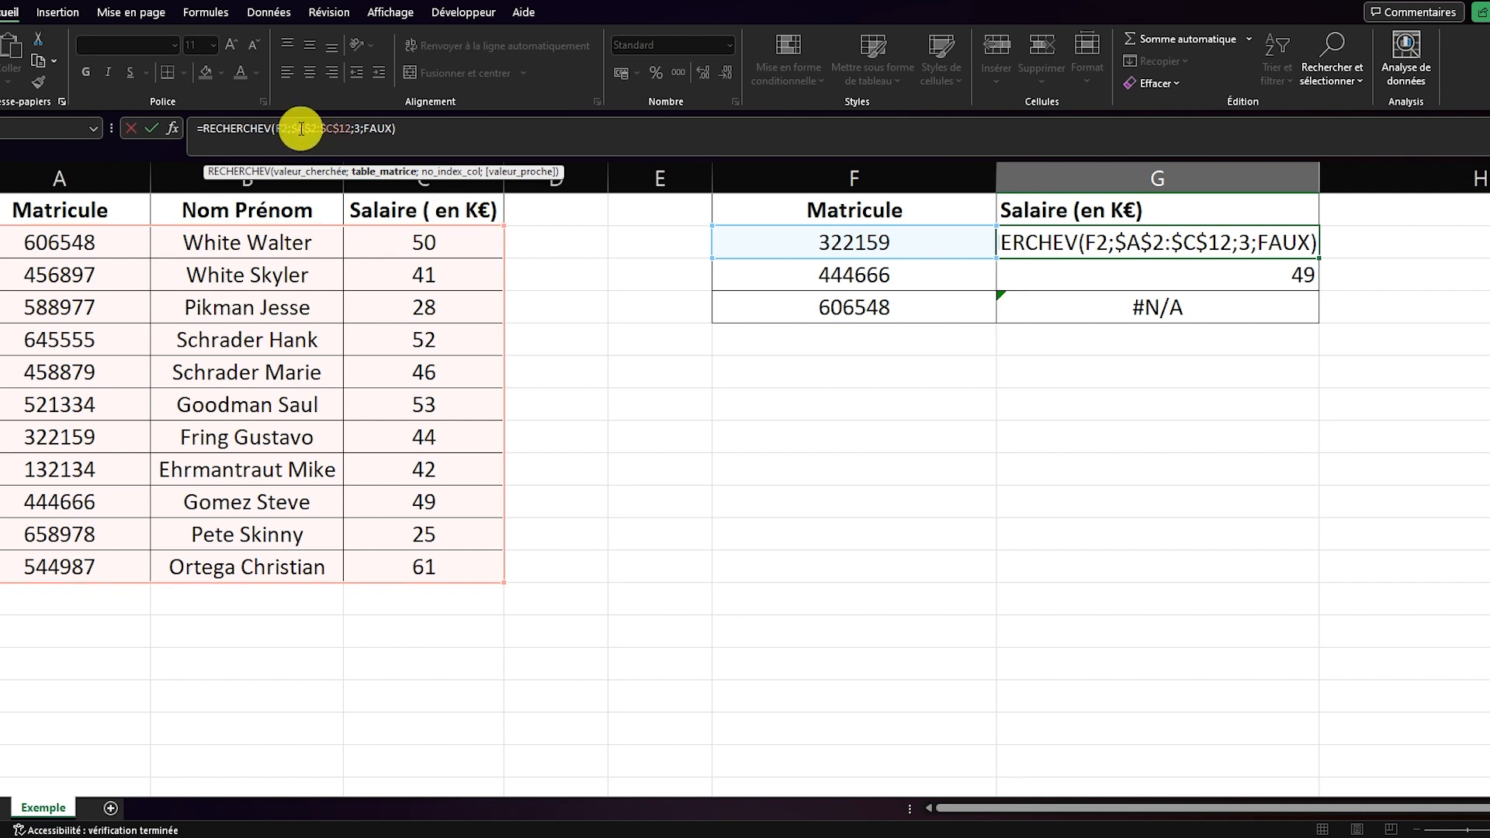
click(333, 127)
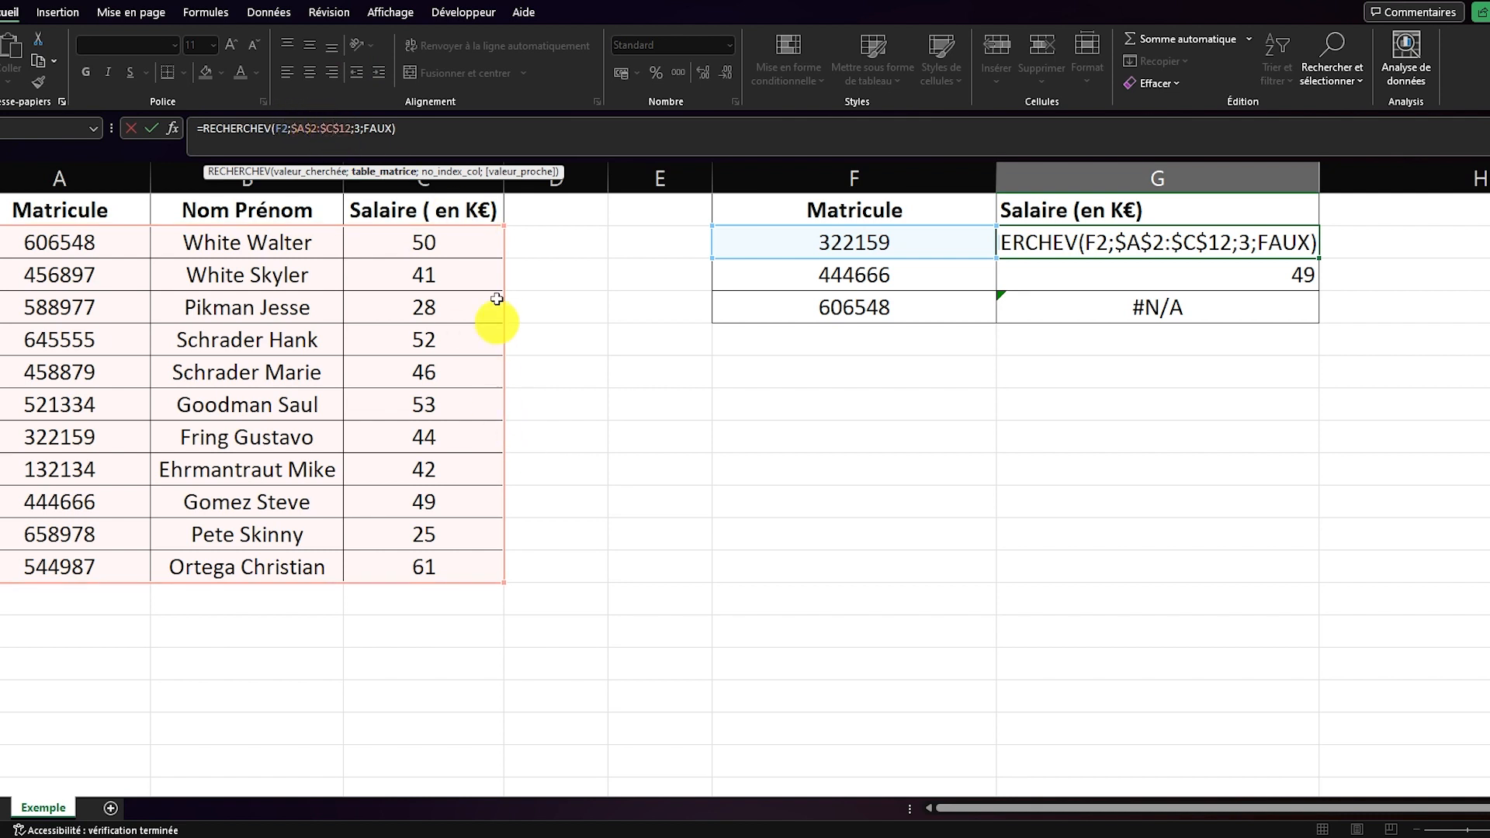
key(Return)
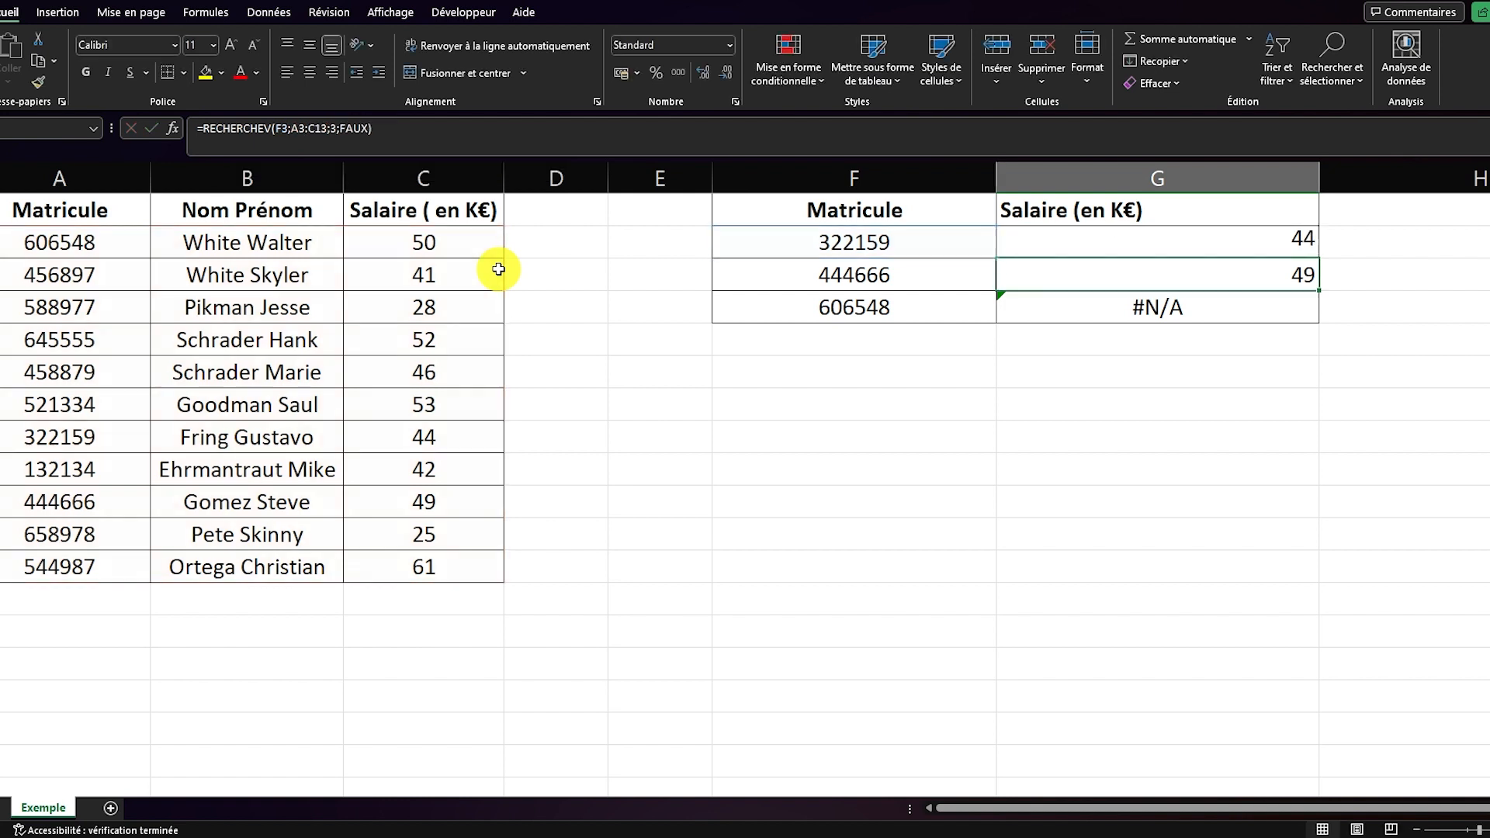
Fill the G2 formula down to G4 and inspect the lookup value and locked table range in G4.
click(1122, 242)
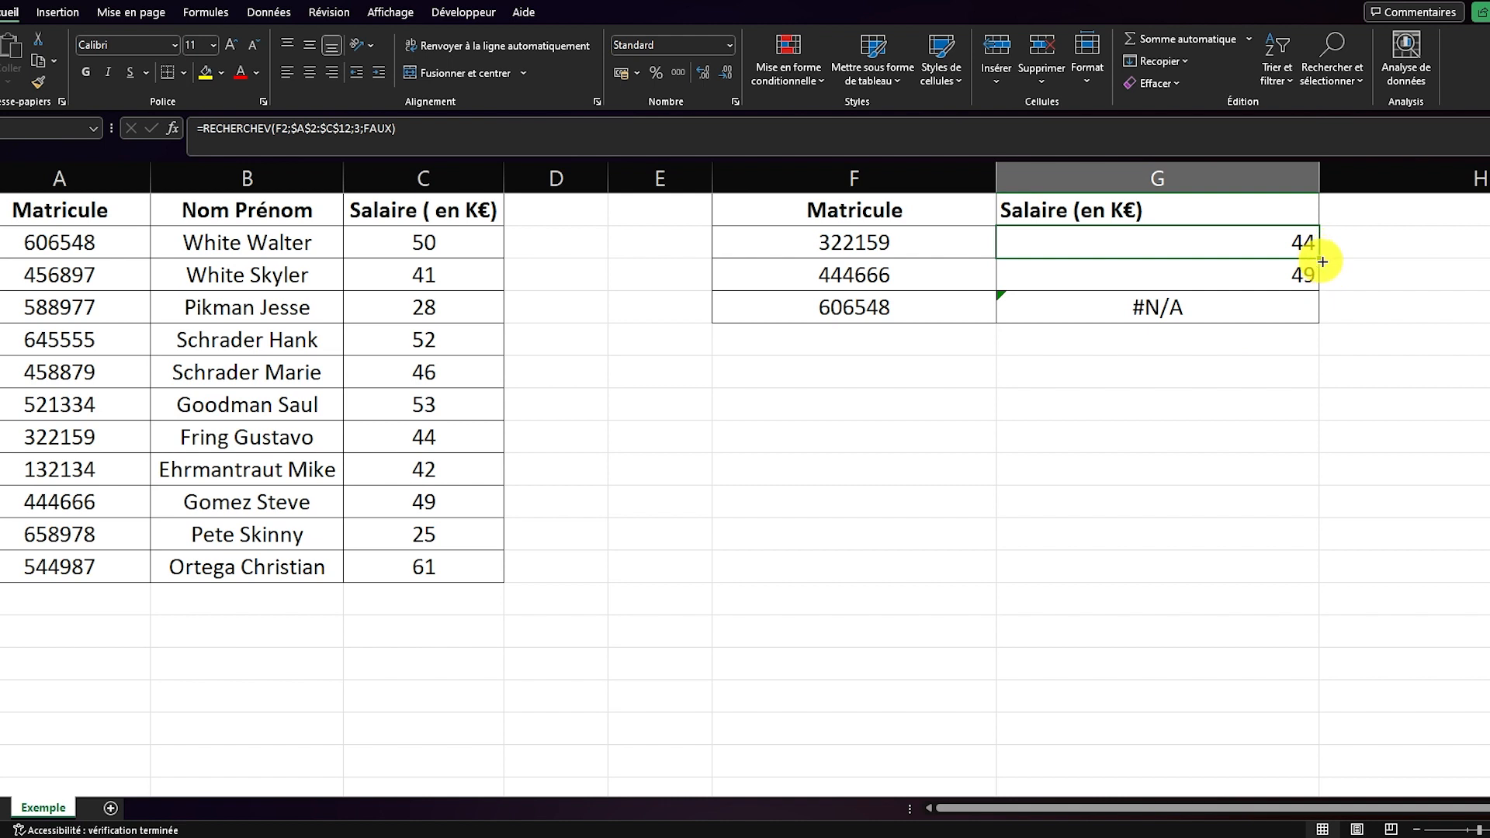
drag(1320, 260, 1374, 326)
click(1179, 299)
click(310, 128)
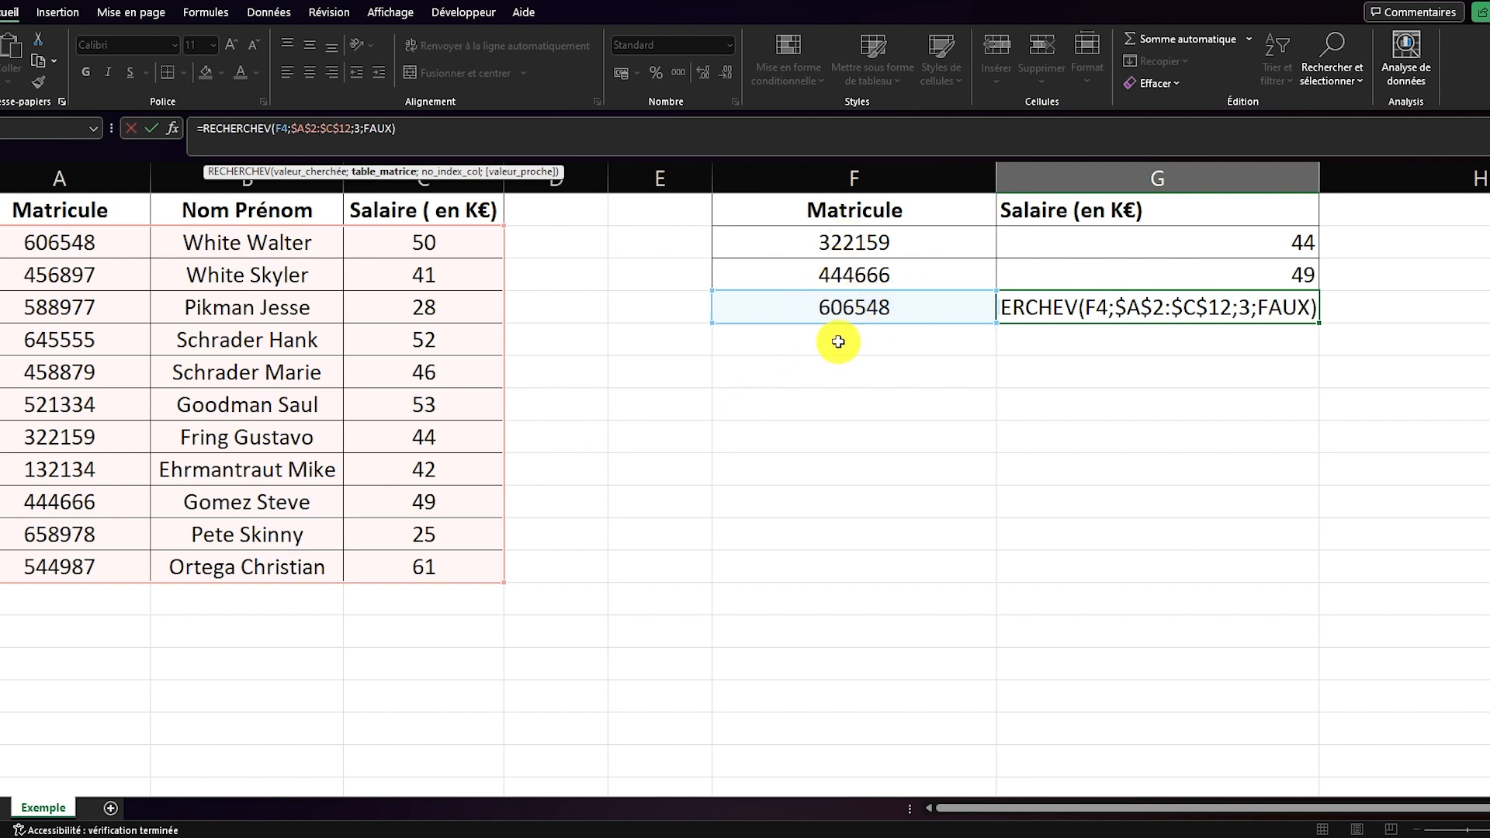
key(ctrl+Return)
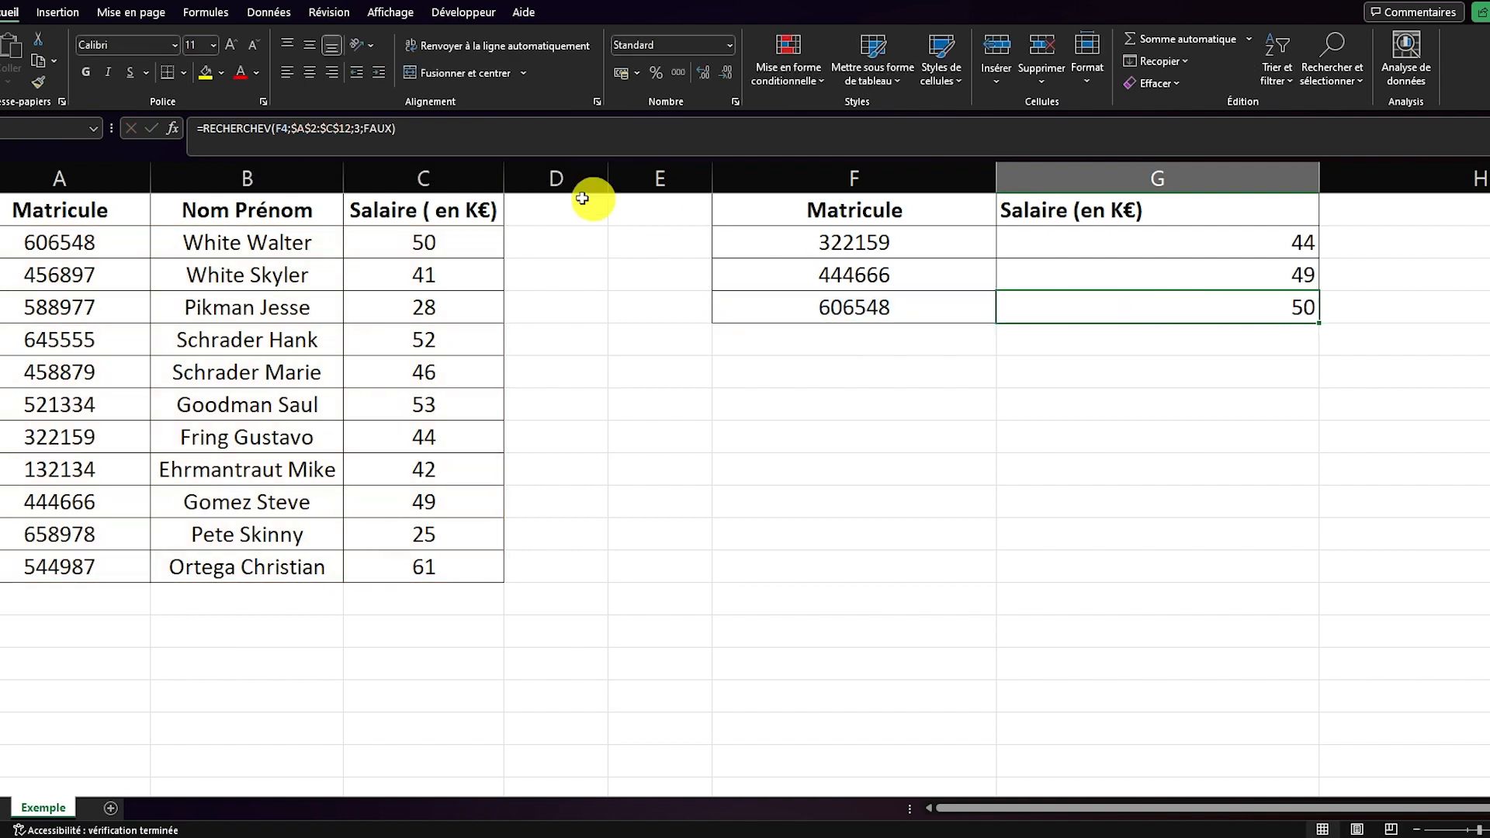
click(320, 130)
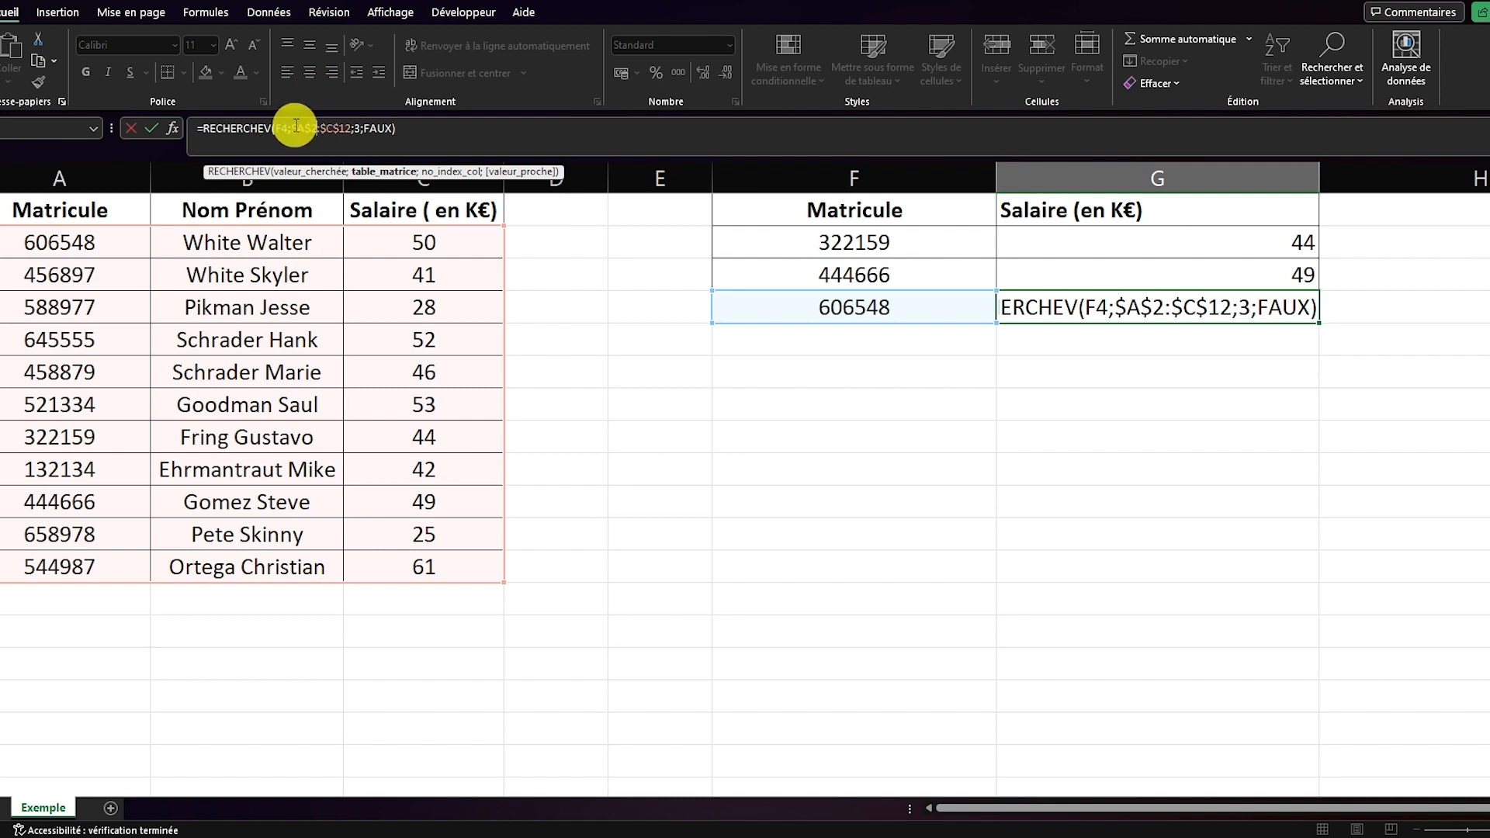
key(ctrl+Return)
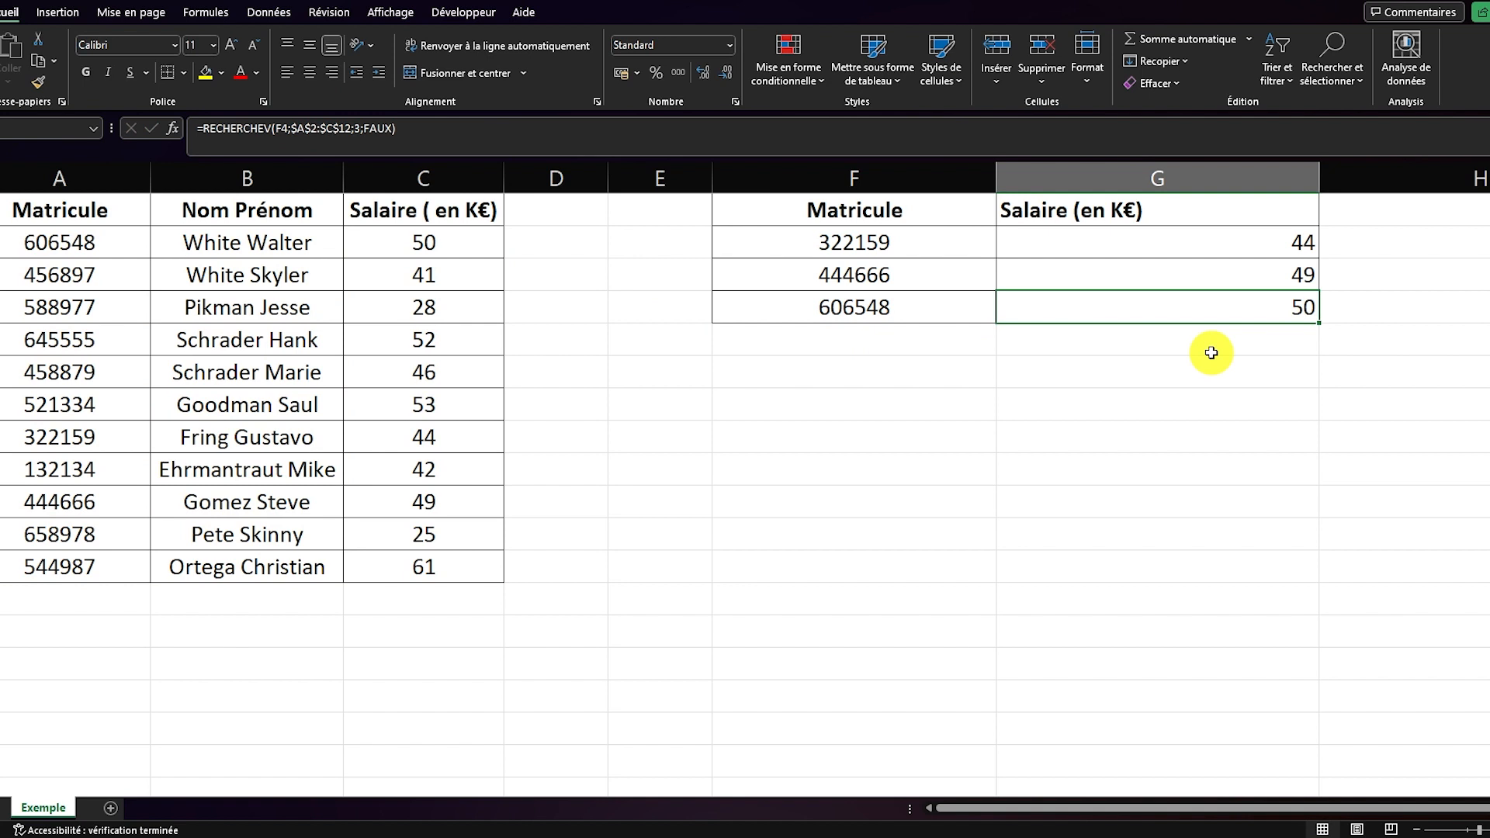
Replace the formula in G4 with =RECHERCHEV(F4;A:C;3;FAUX), using whole columns as the table range.
text(=recherchev)
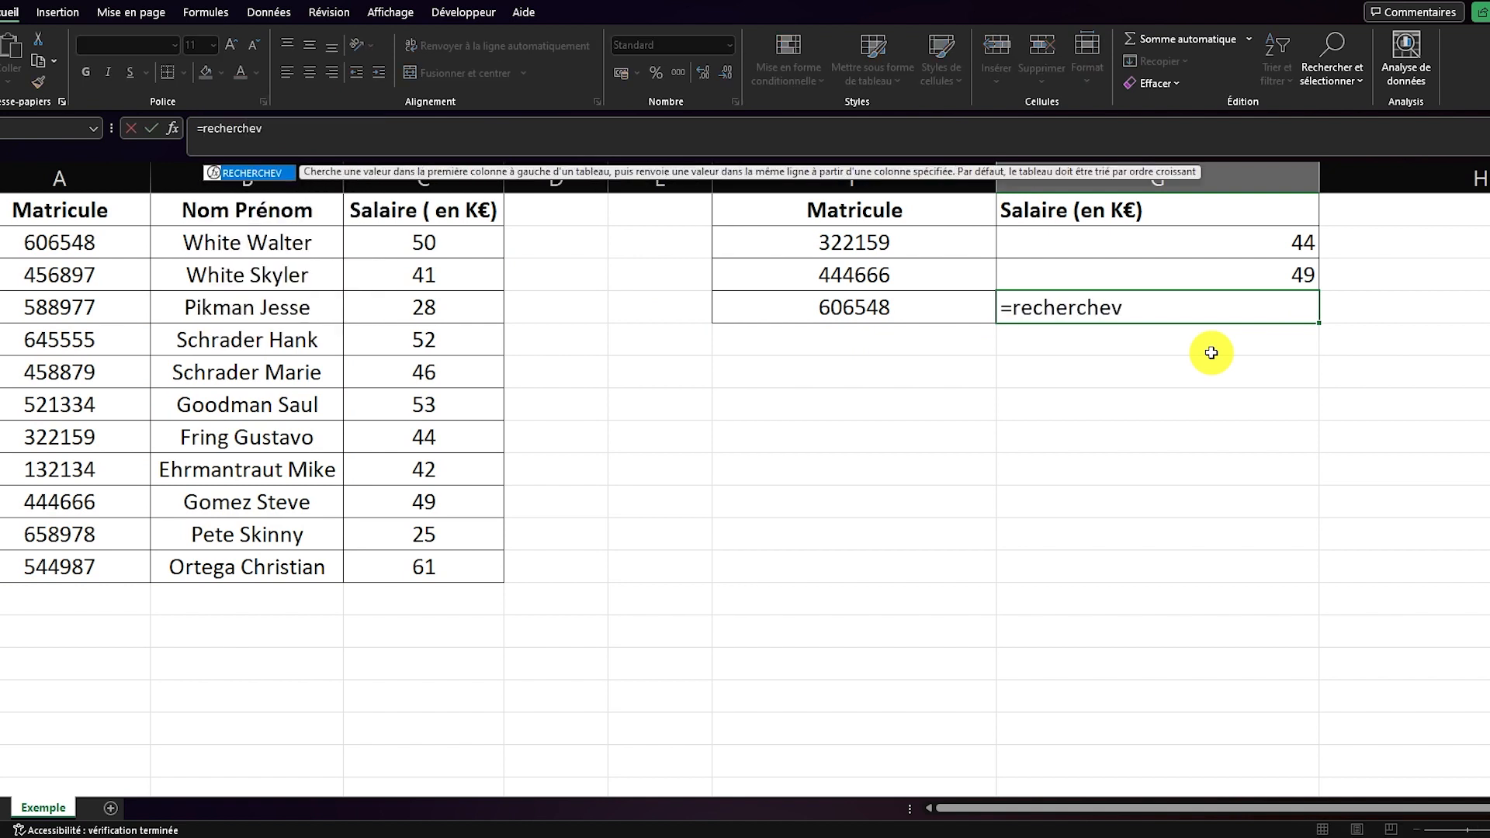
text(()
click(864, 316)
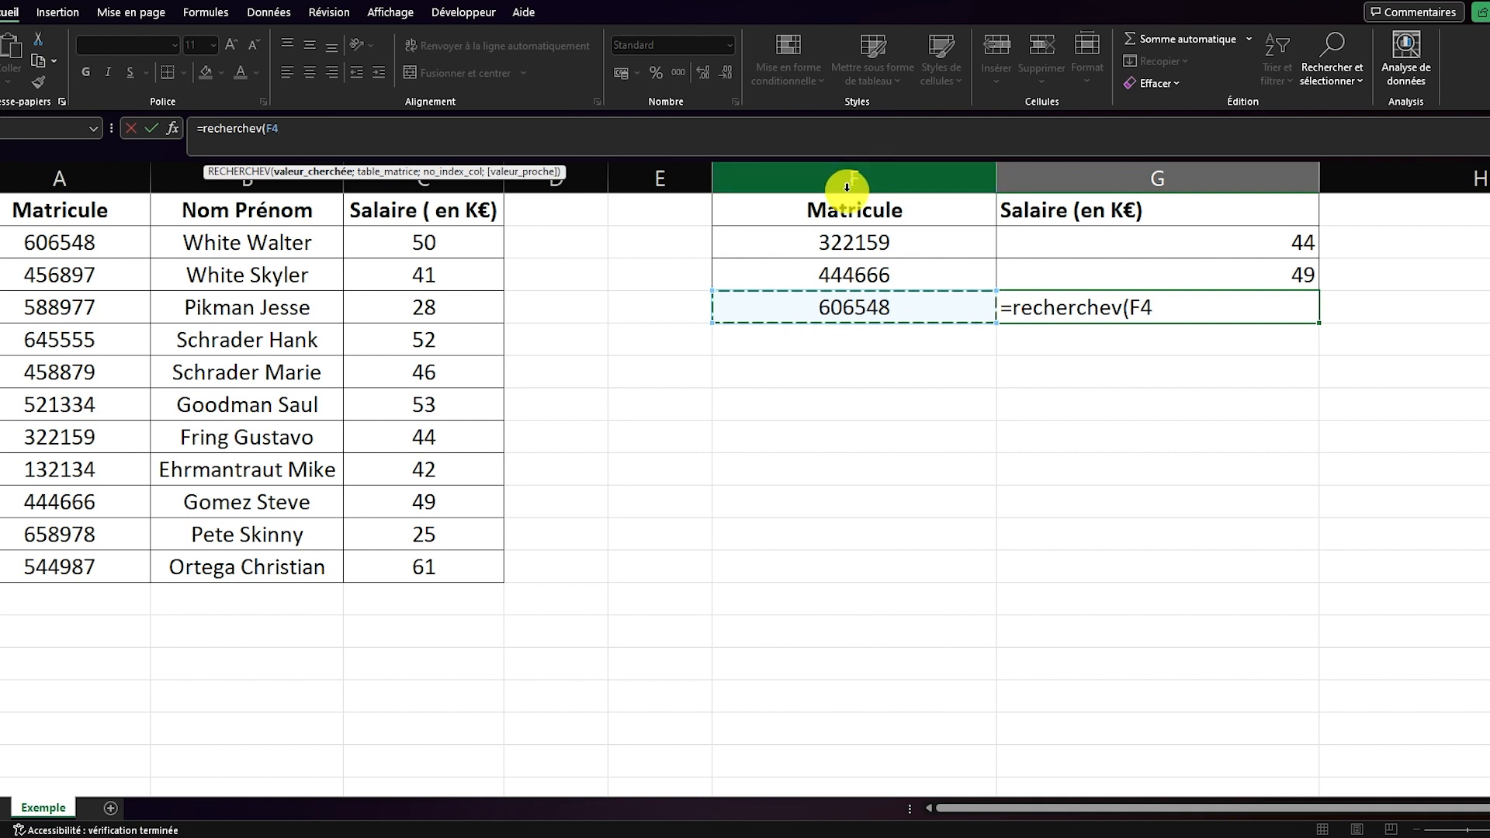
text(;)
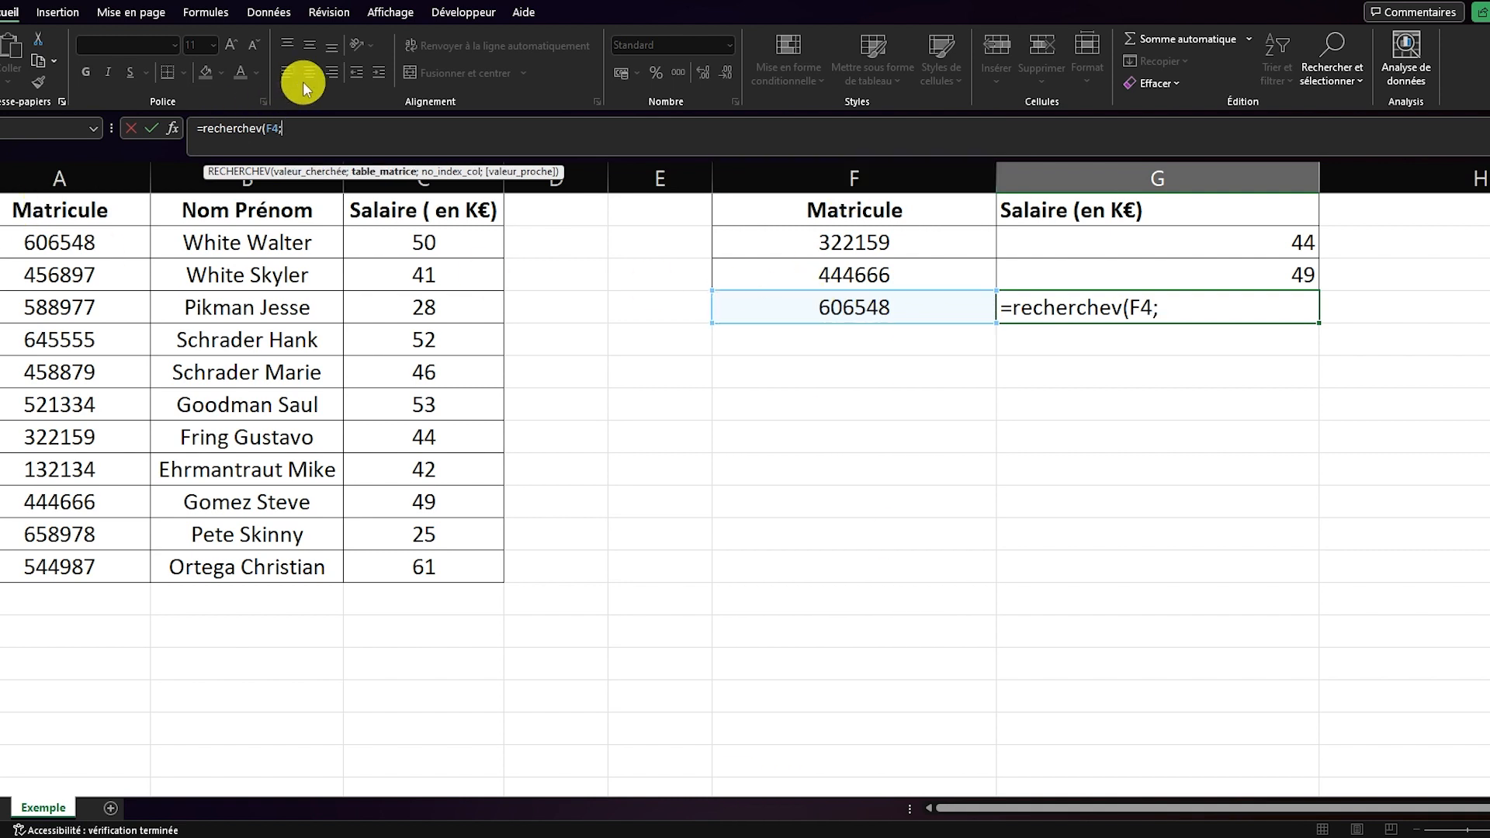
drag(50, 244, 482, 569)
click(72, 168)
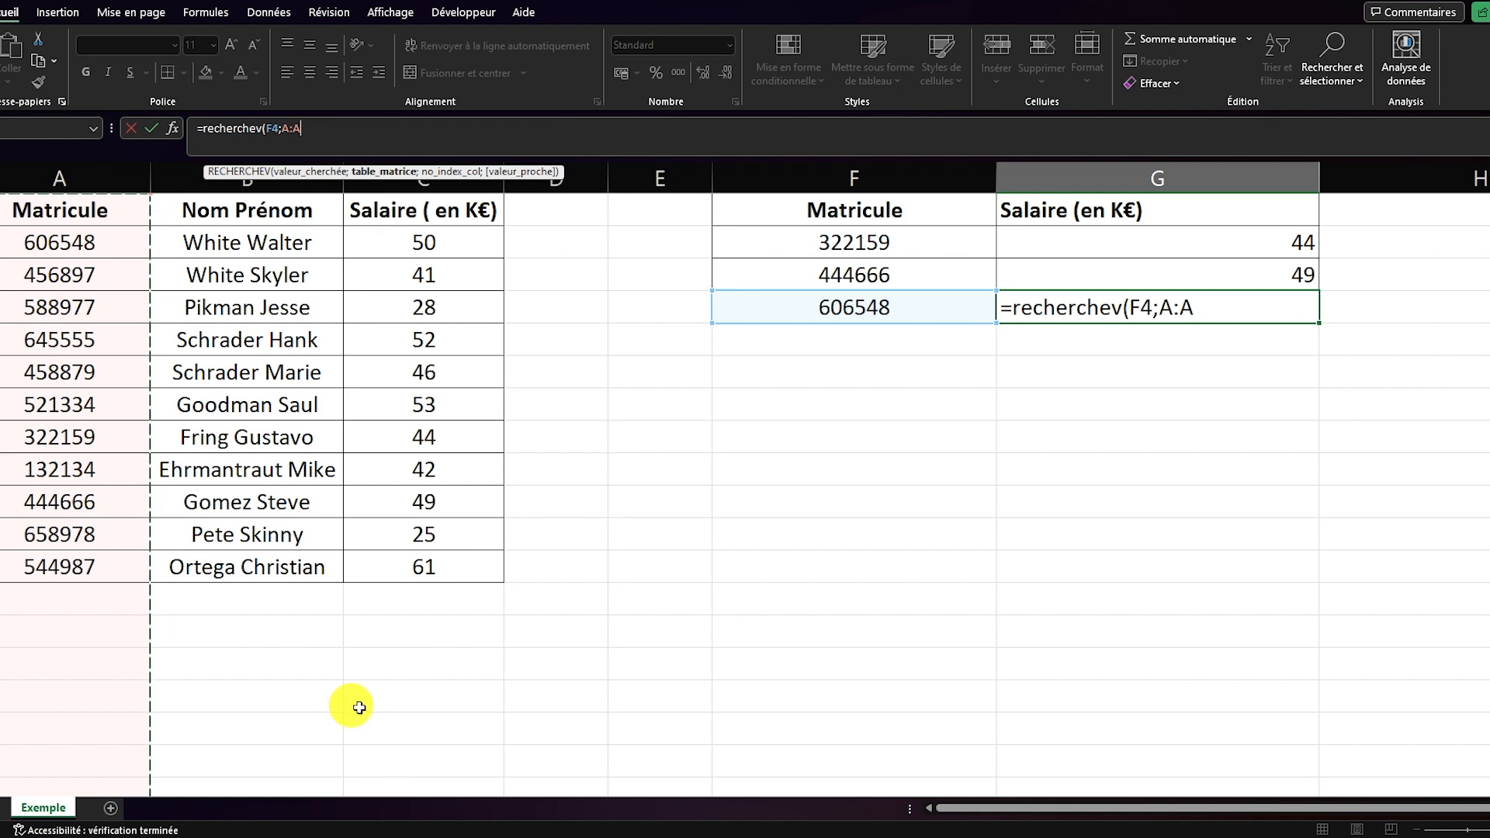
drag(67, 174, 405, 148)
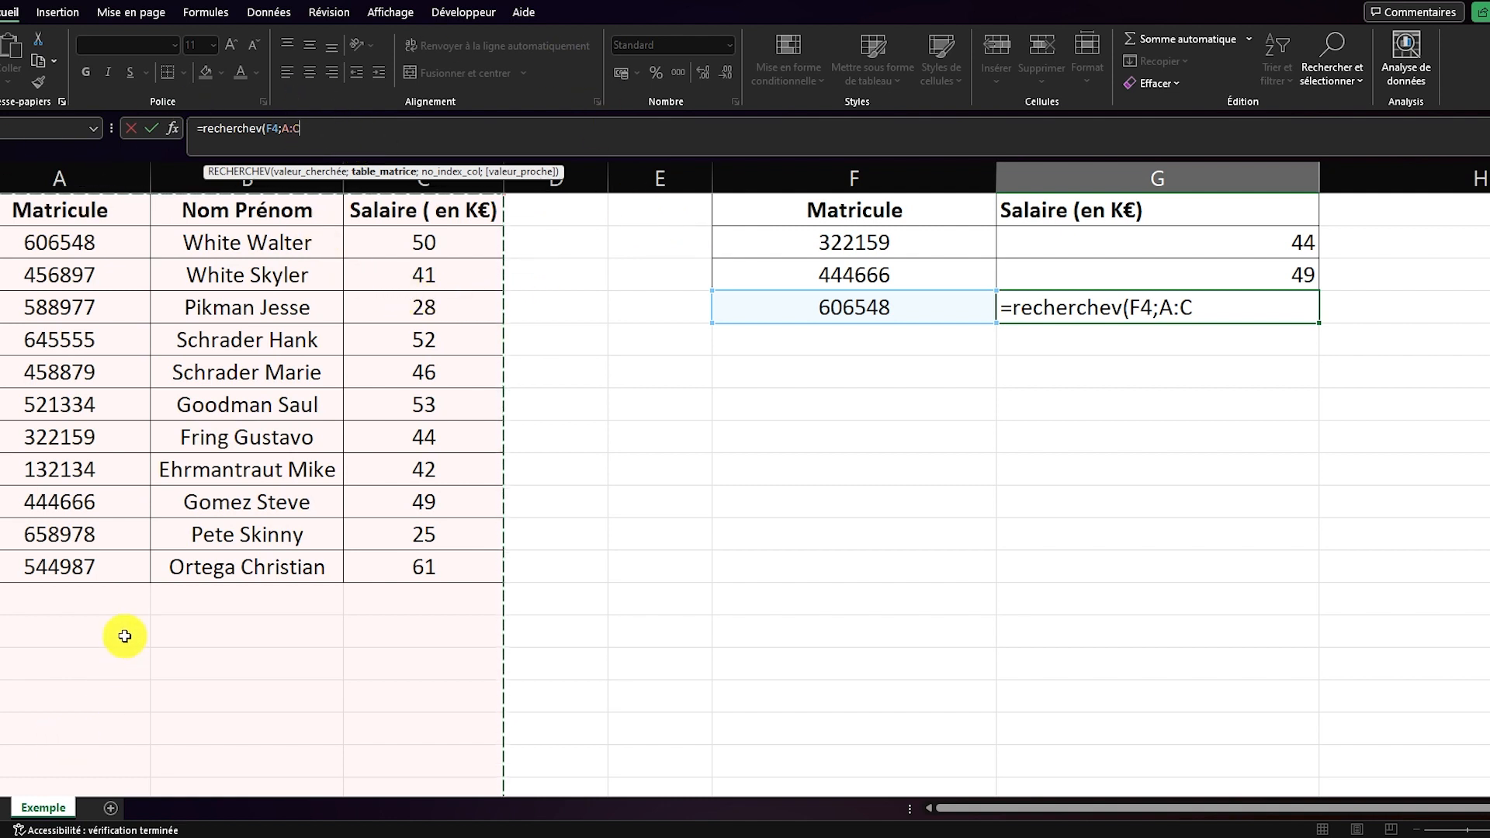
text(;)
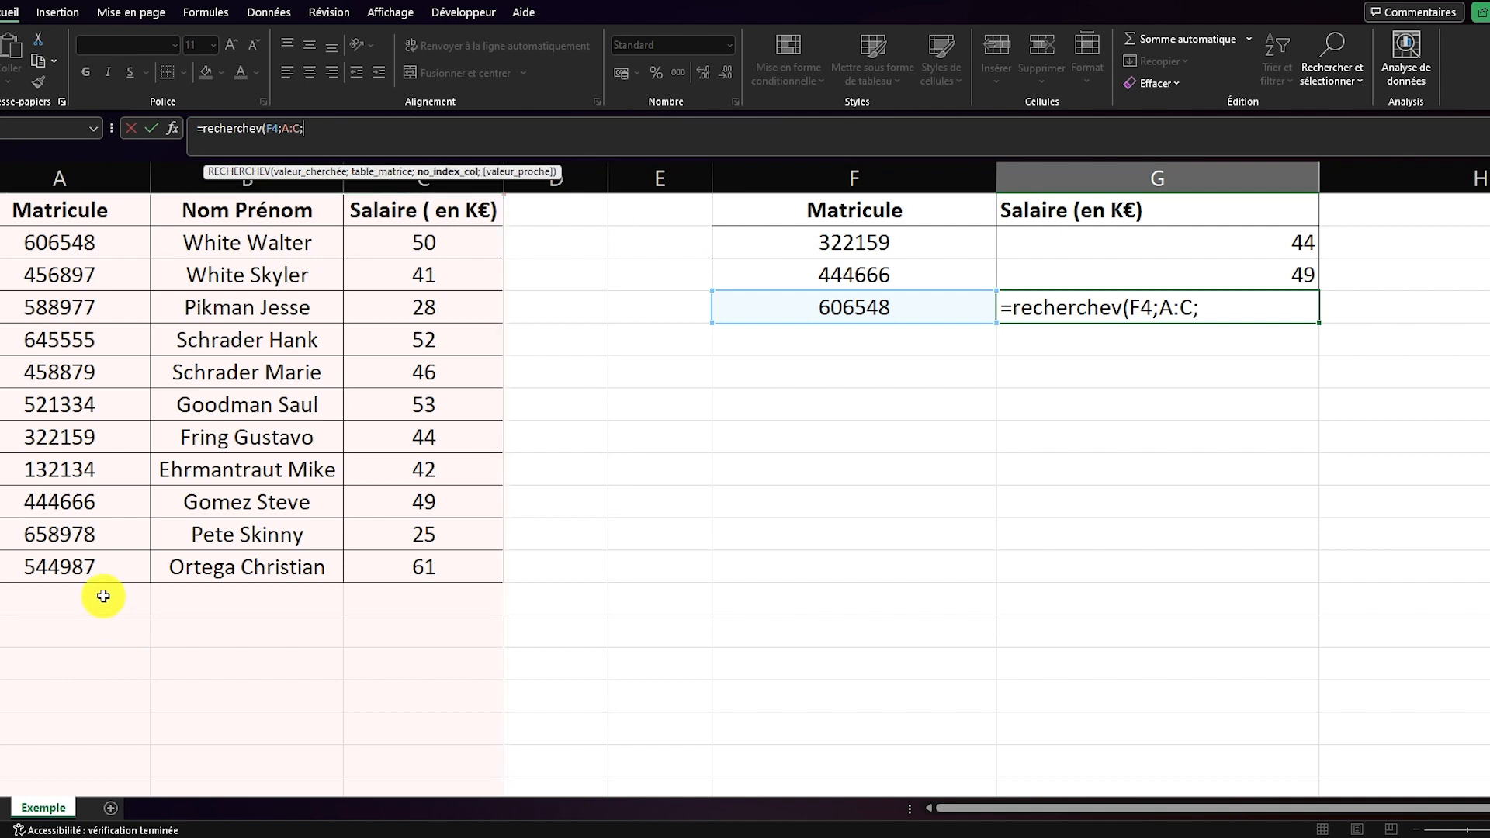
text(3;fa)
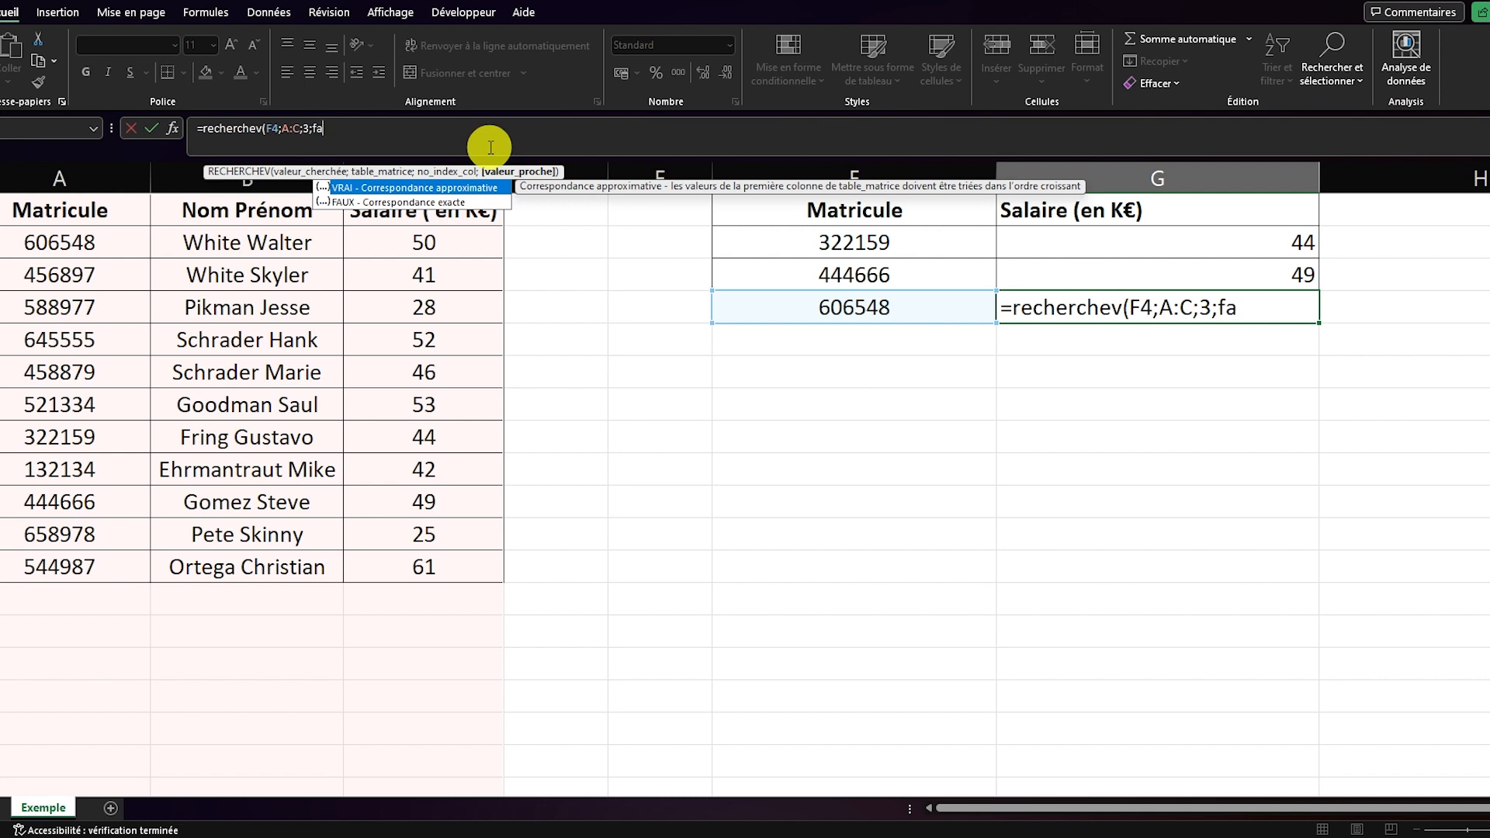
text(ux))
key(Return)
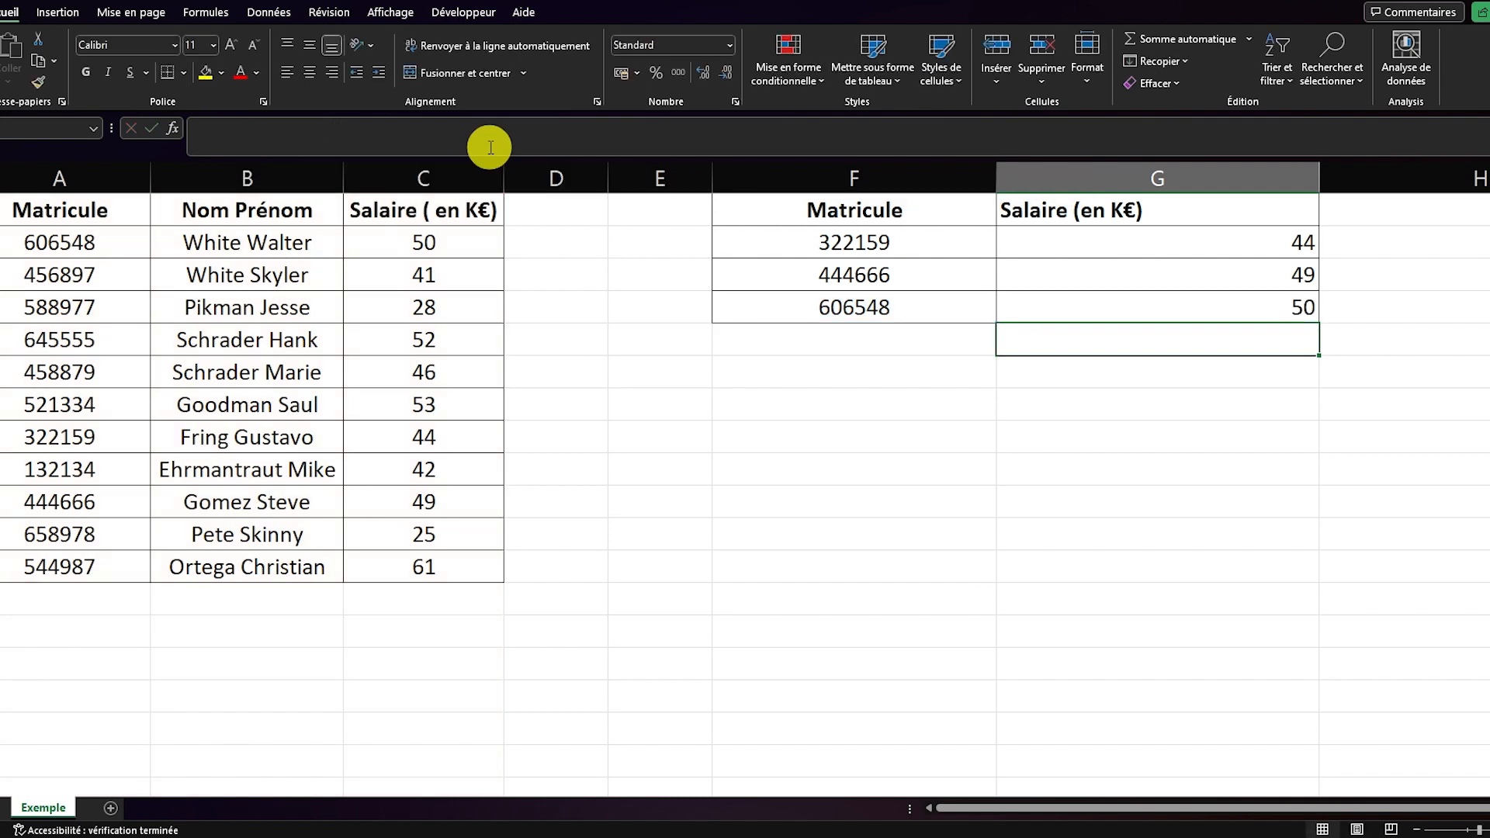
Fill the G4 formula up to G2 and check the table range in G2's formula.
click(1310, 319)
drag(1320, 323, 1307, 272)
click(1308, 242)
click(342, 128)
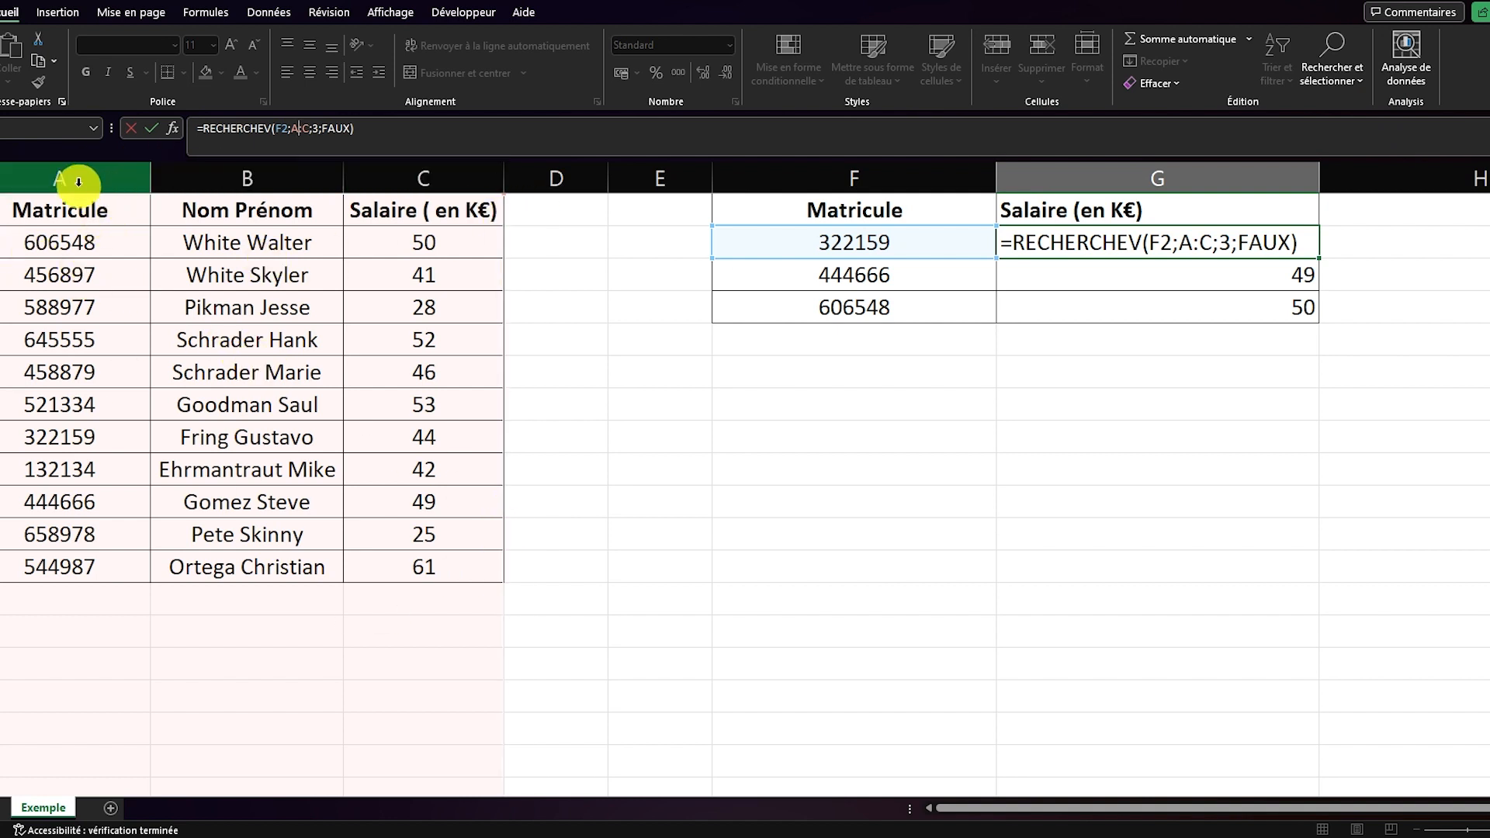
Compare selecting the whole columns A to C with selecting only the employee table's data rows.
drag(85, 179, 400, 151)
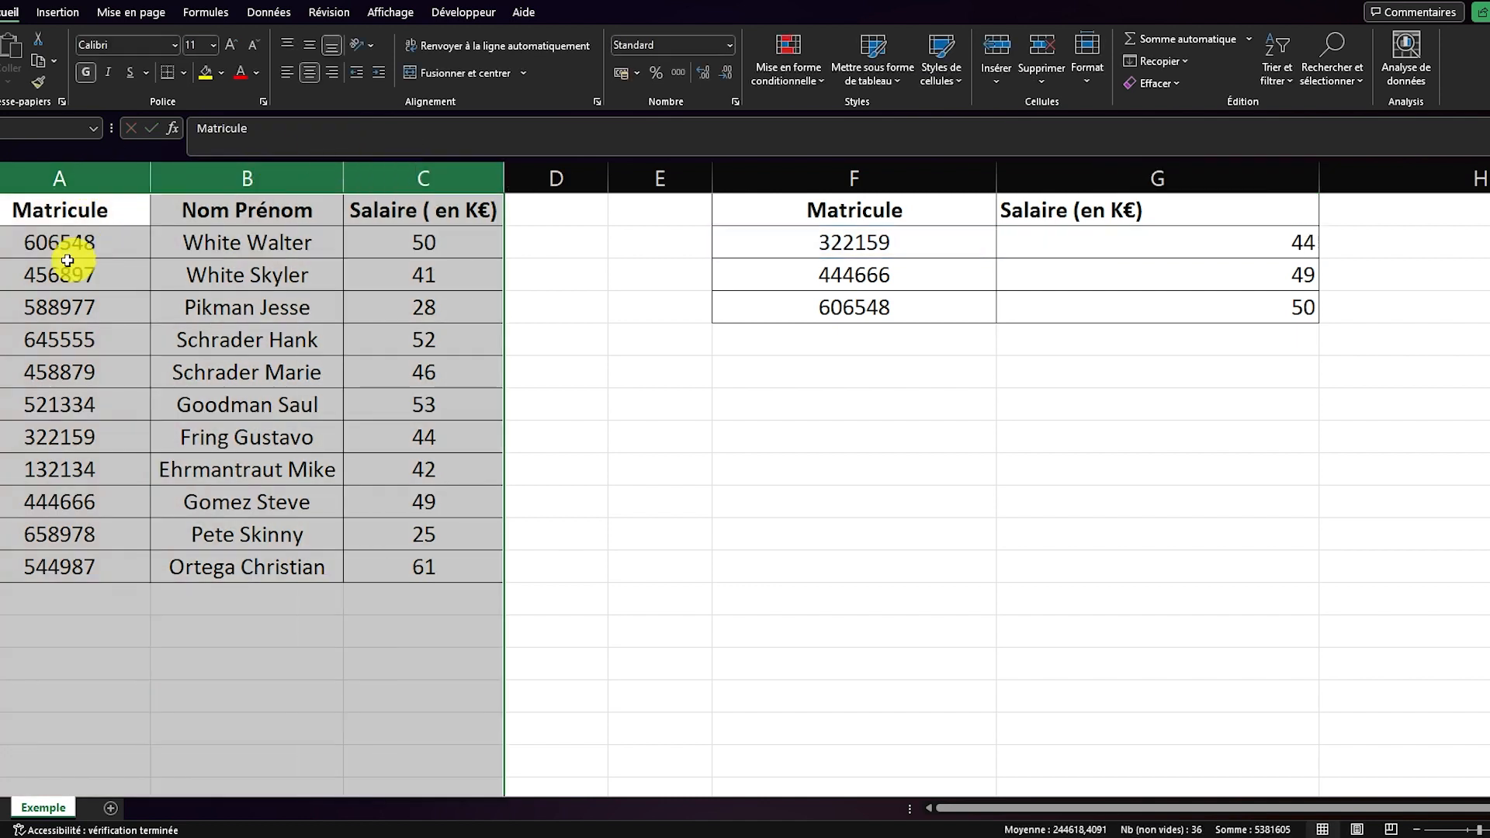
click(68, 266)
drag(44, 246, 500, 598)
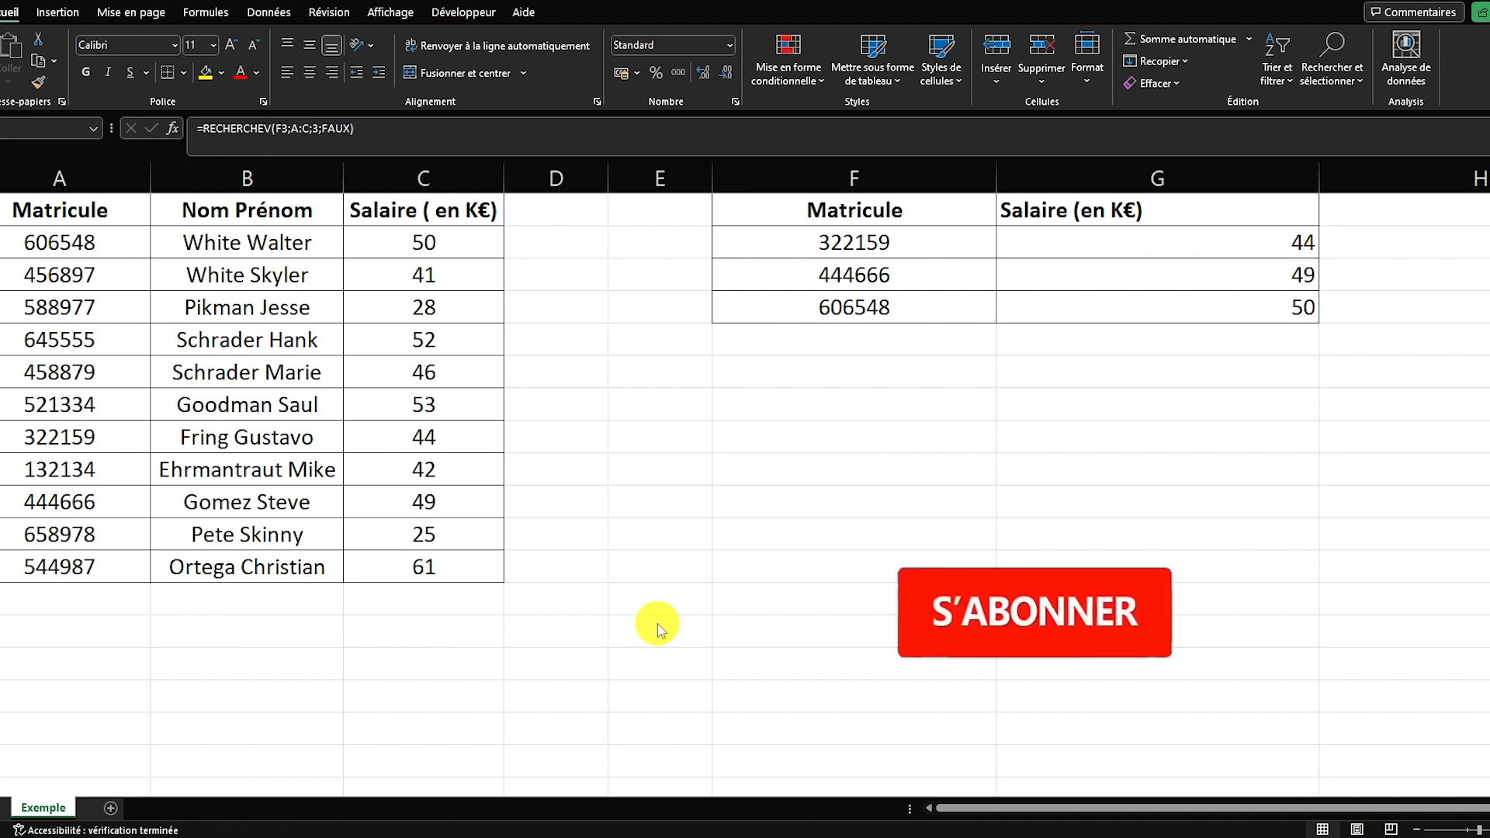